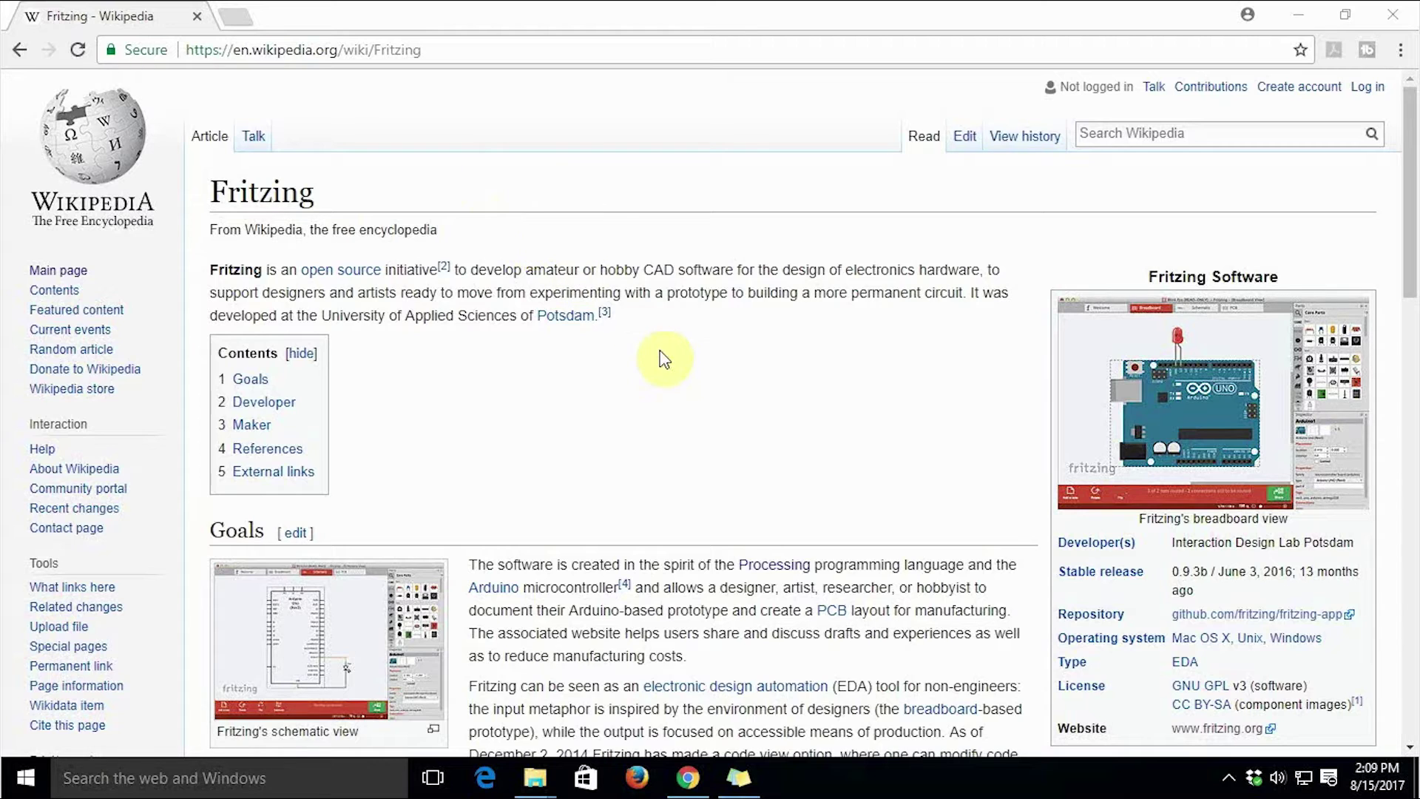
{"action": "scroll", "coordinate": [660, 356], "scroll_direction": "down", "scroll_amount": 3}
{"action": "scroll", "coordinate": [663, 358], "scroll_direction": "down", "scroll_amount": 3}
{"action": "scroll", "coordinate": [663, 357], "scroll_direction": "down", "scroll_amount": 5}
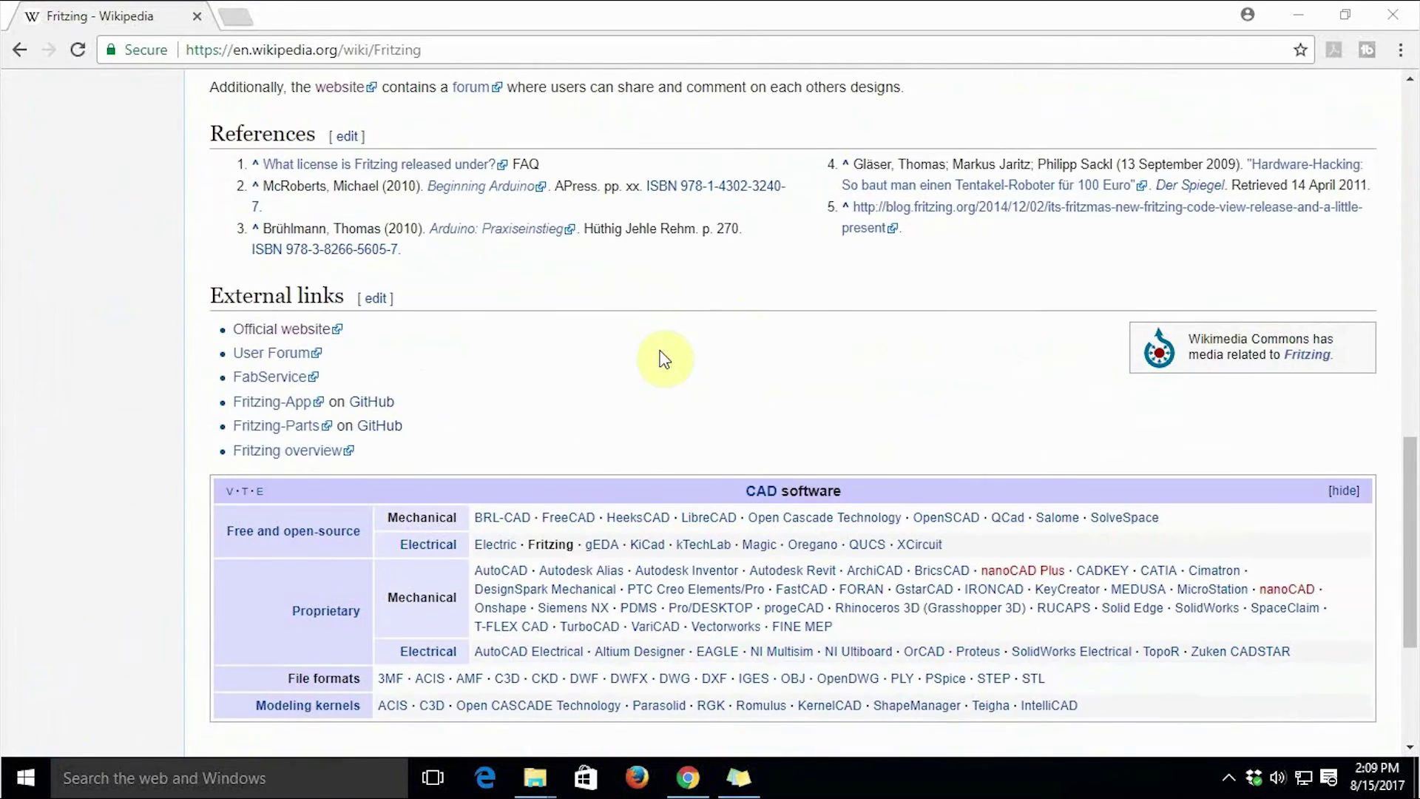
Download the Fritzing 0.9.3b Windows 64-bit zip from the official site, choosing No Donation.
{"action": "left_click", "coordinate": [253, 330]}
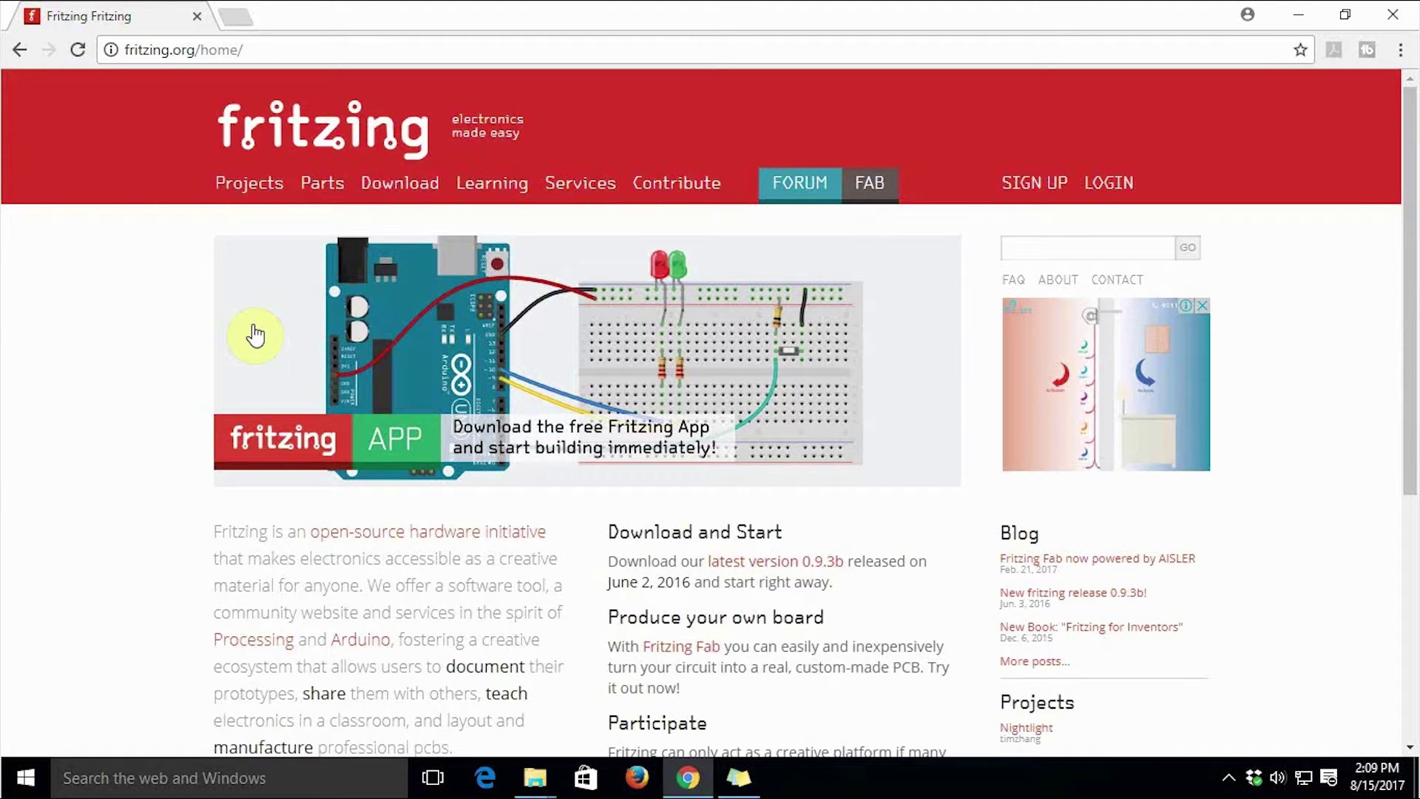
{"action": "left_click", "coordinate": [370, 190]}
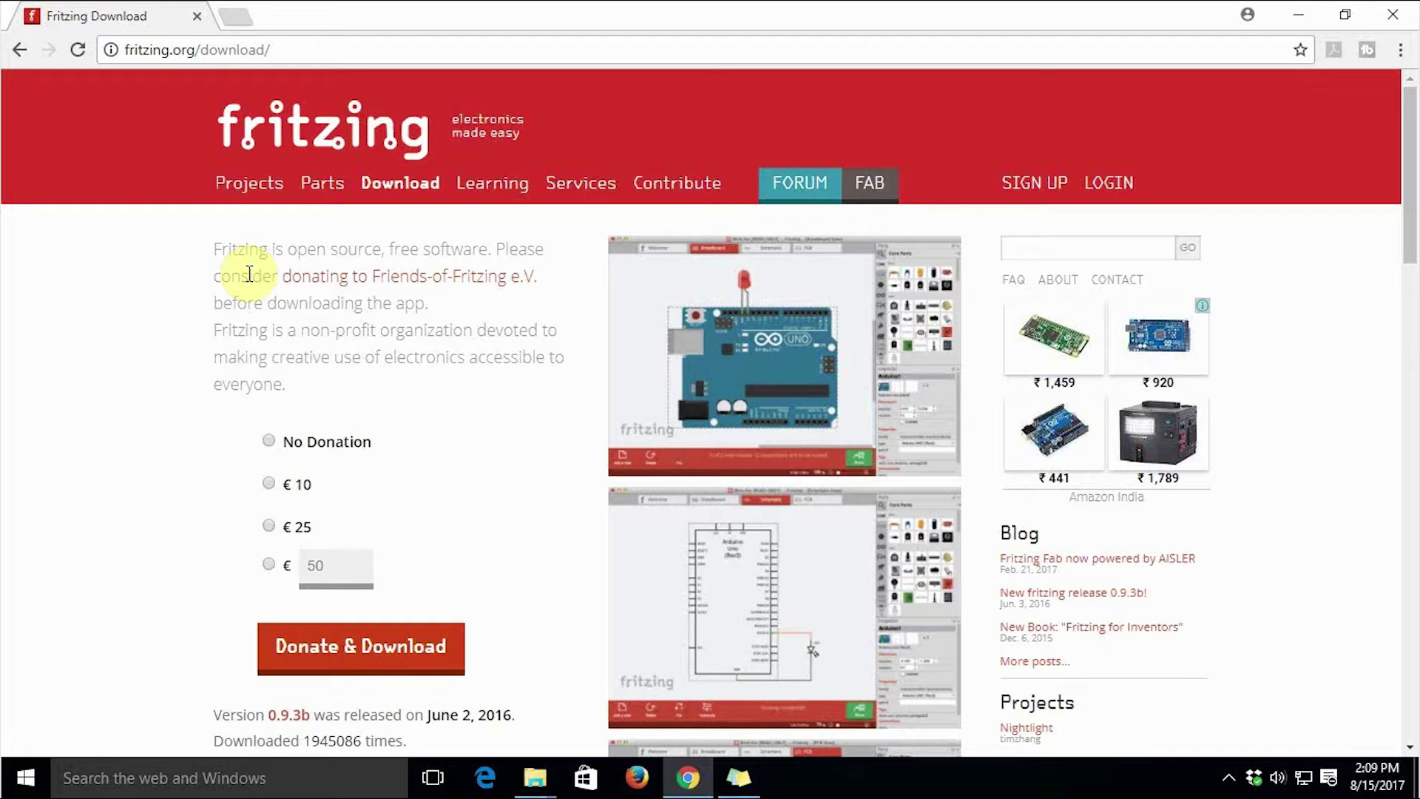
{"action": "left_click", "coordinate": [270, 441]}
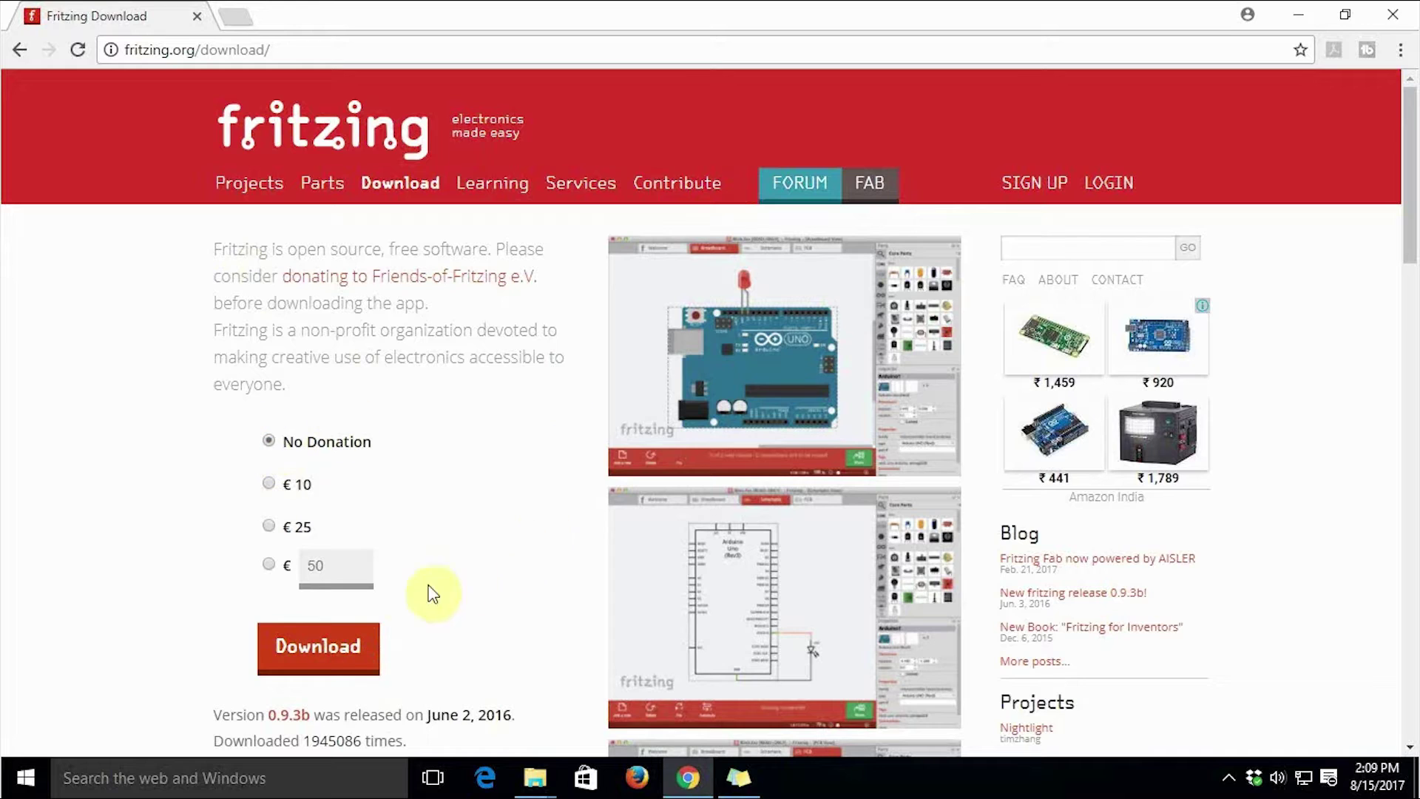
{"action": "left_click", "coordinate": [328, 649]}
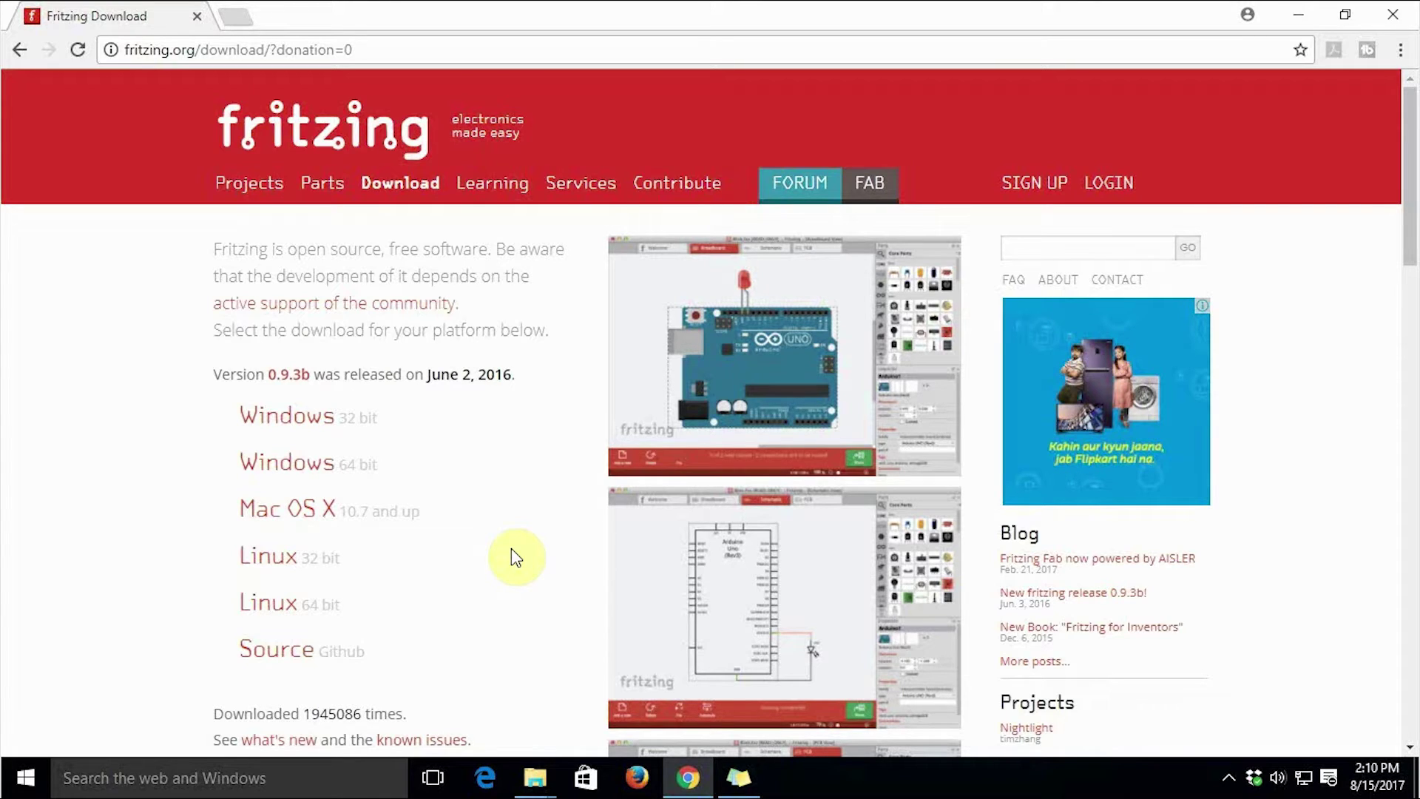
{"action": "left_click", "coordinate": [328, 482]}
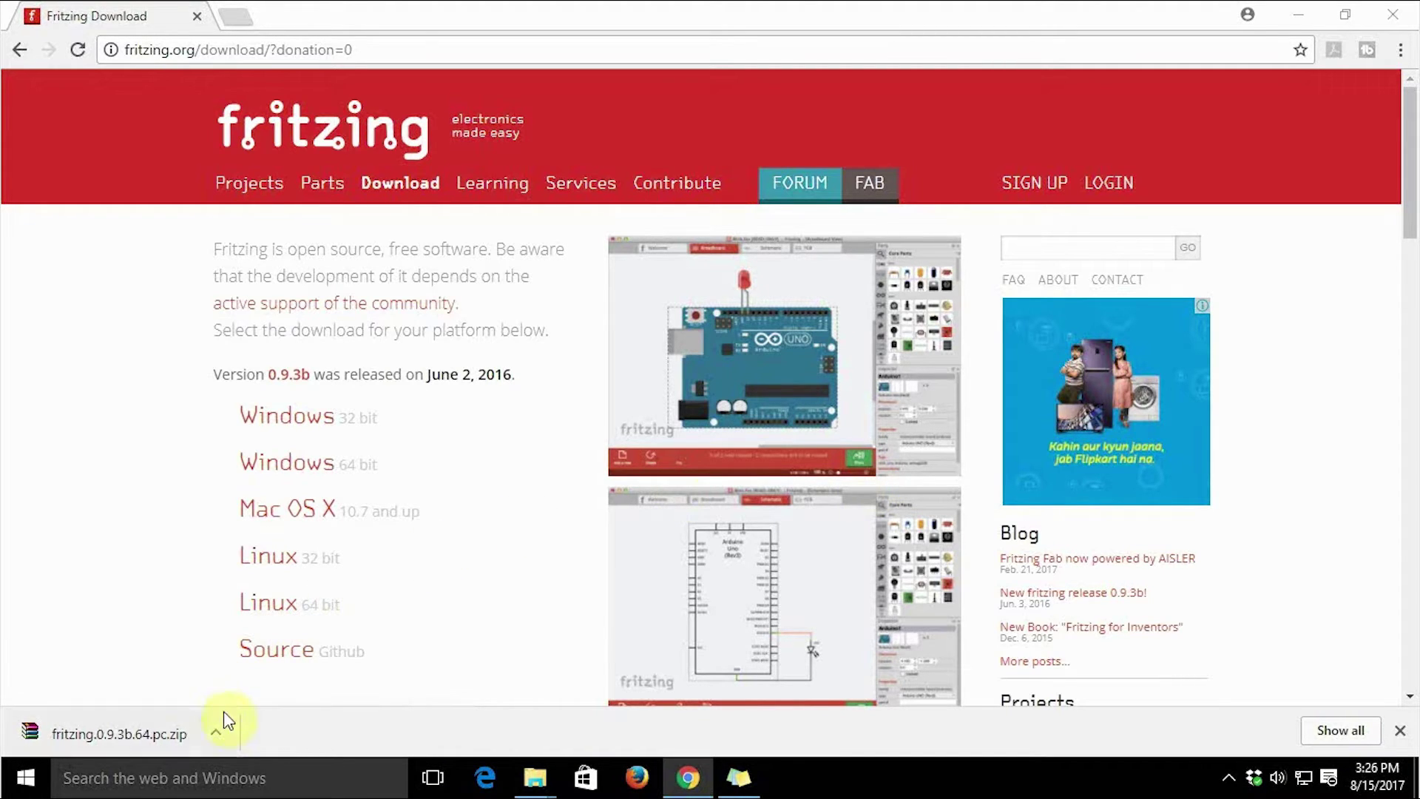
{"action": "left_click", "coordinate": [216, 732]}
Locate fritzing.0.9.3b.64.pc in Downloads and open it with WinRAR's Extract files.
{"action": "left_click", "coordinate": [270, 658]}
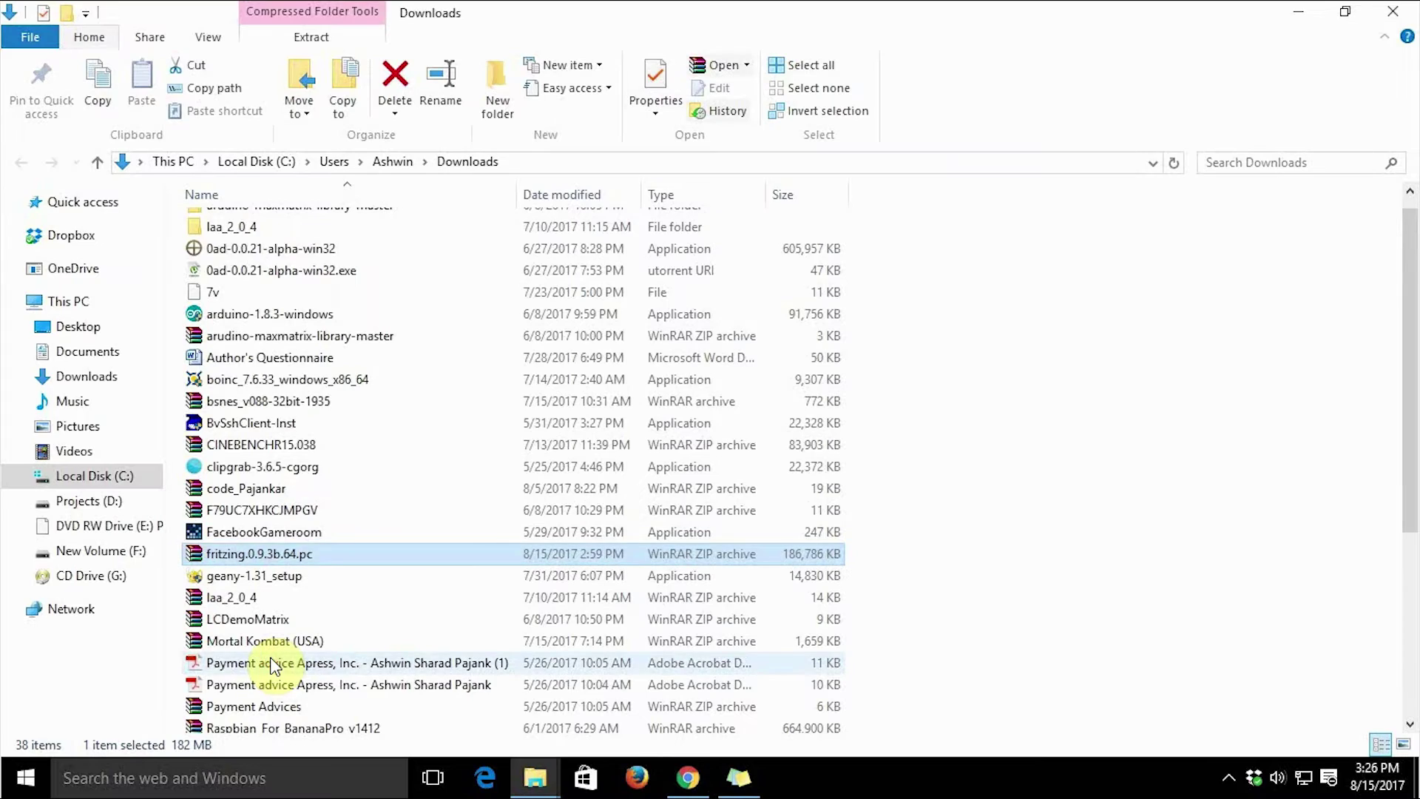
{"action": "left_click", "coordinate": [233, 551]}
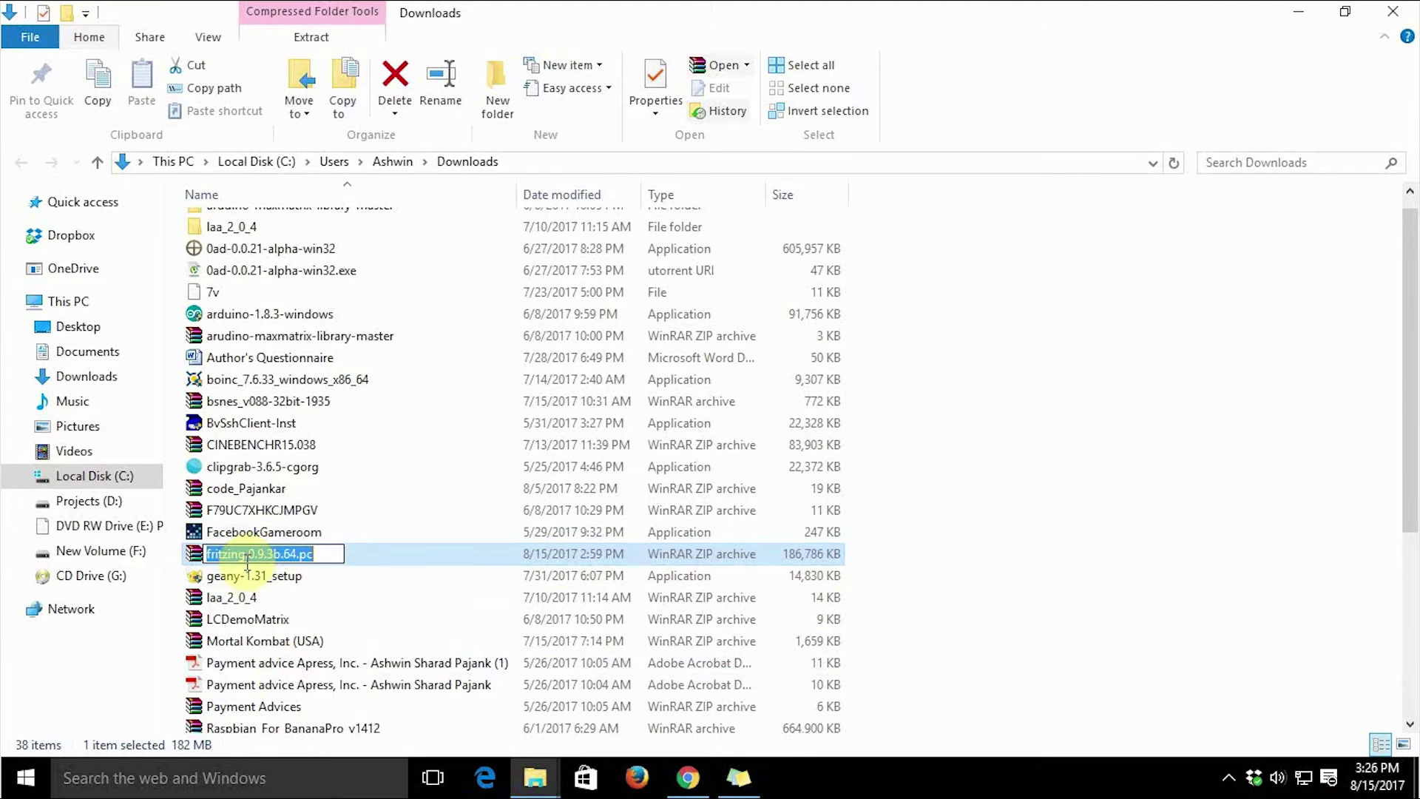
{"action": "left_click", "coordinate": [250, 574]}
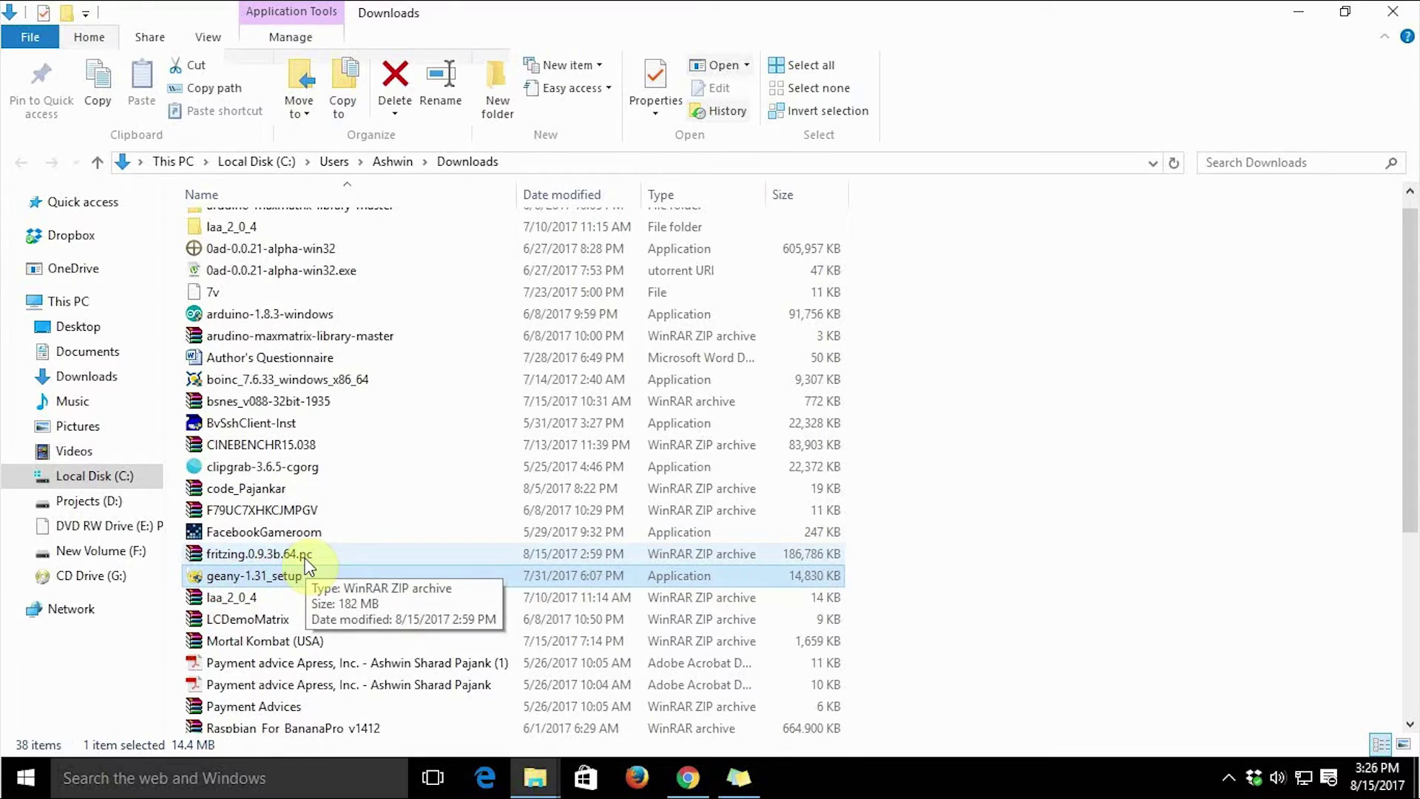
{"action": "left_click", "coordinate": [308, 560]}
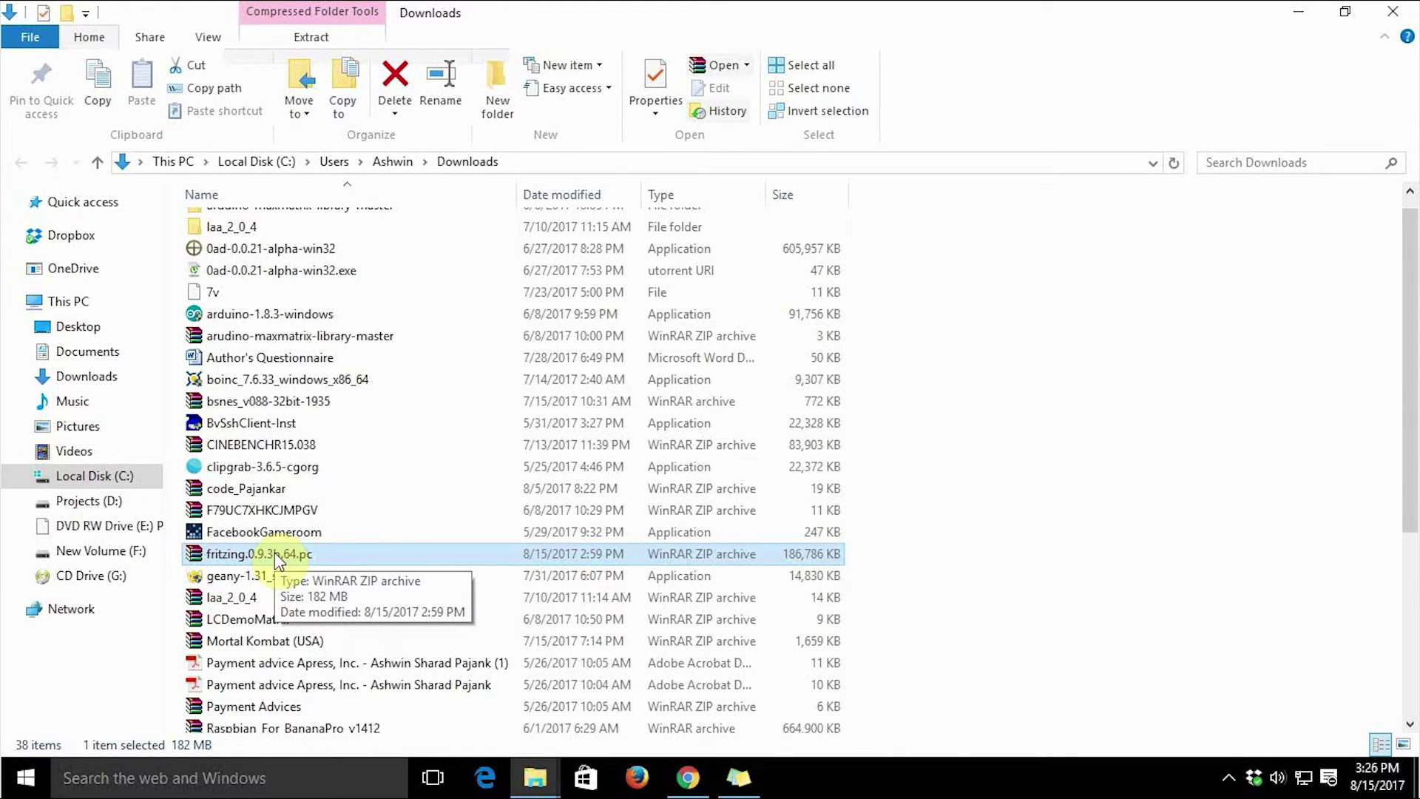
{"action": "right_click", "coordinate": [274, 552]}
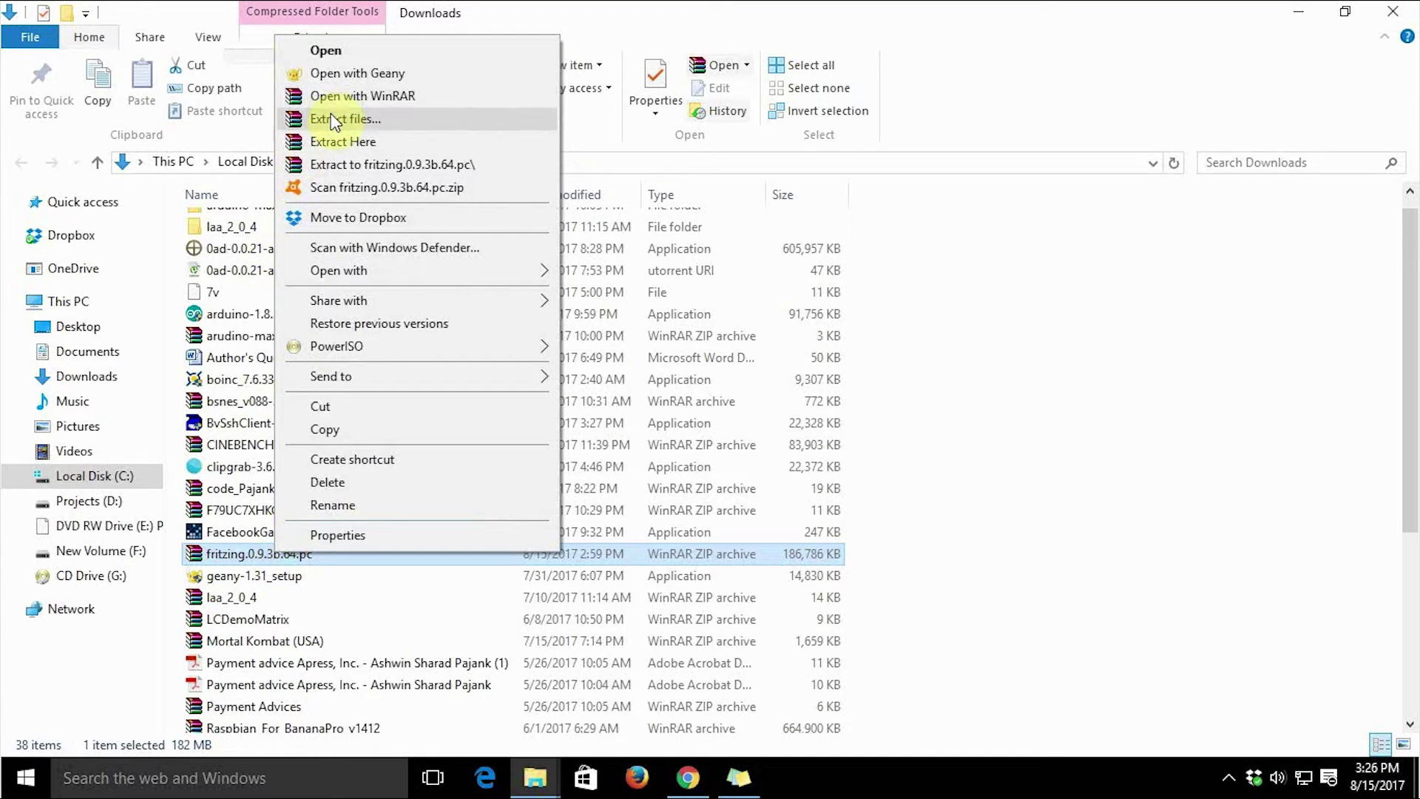
{"action": "left_click", "coordinate": [325, 96]}
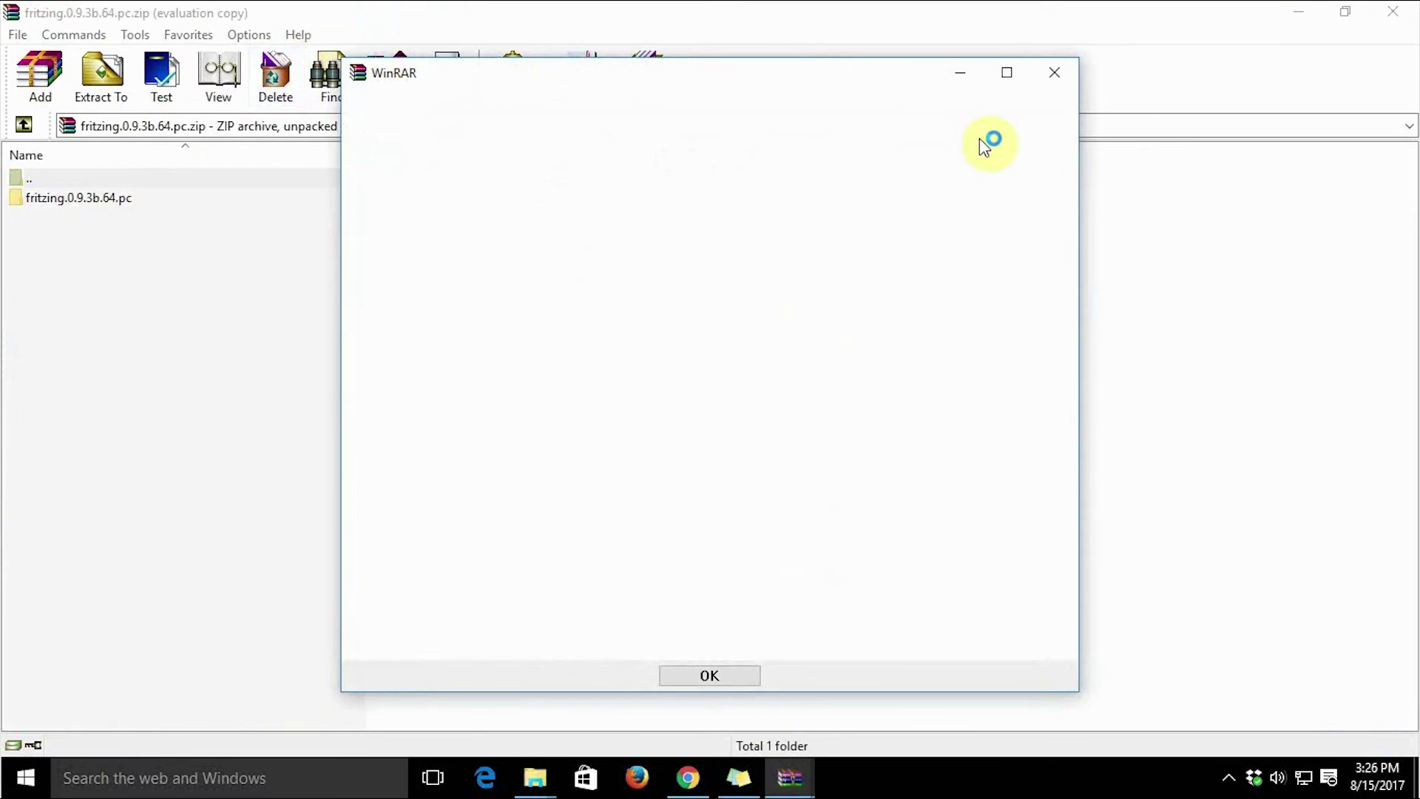
Extract the fritzing archive folder to C:\Program Files\Fritzing.
{"action": "left_click", "coordinate": [1055, 75]}
{"action": "right_click", "coordinate": [103, 199]}
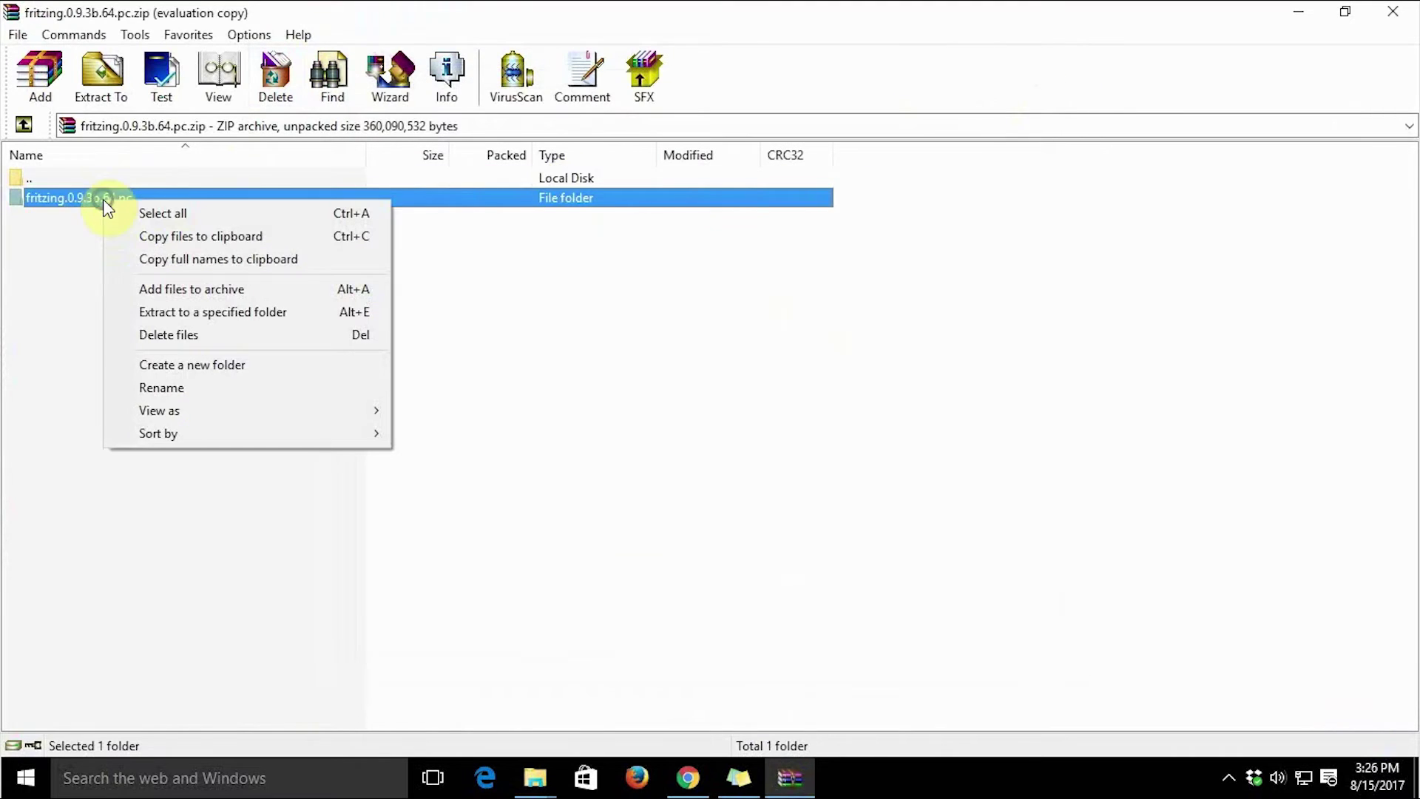
{"action": "left_click", "coordinate": [52, 196]}
{"action": "right_click", "coordinate": [51, 197]}
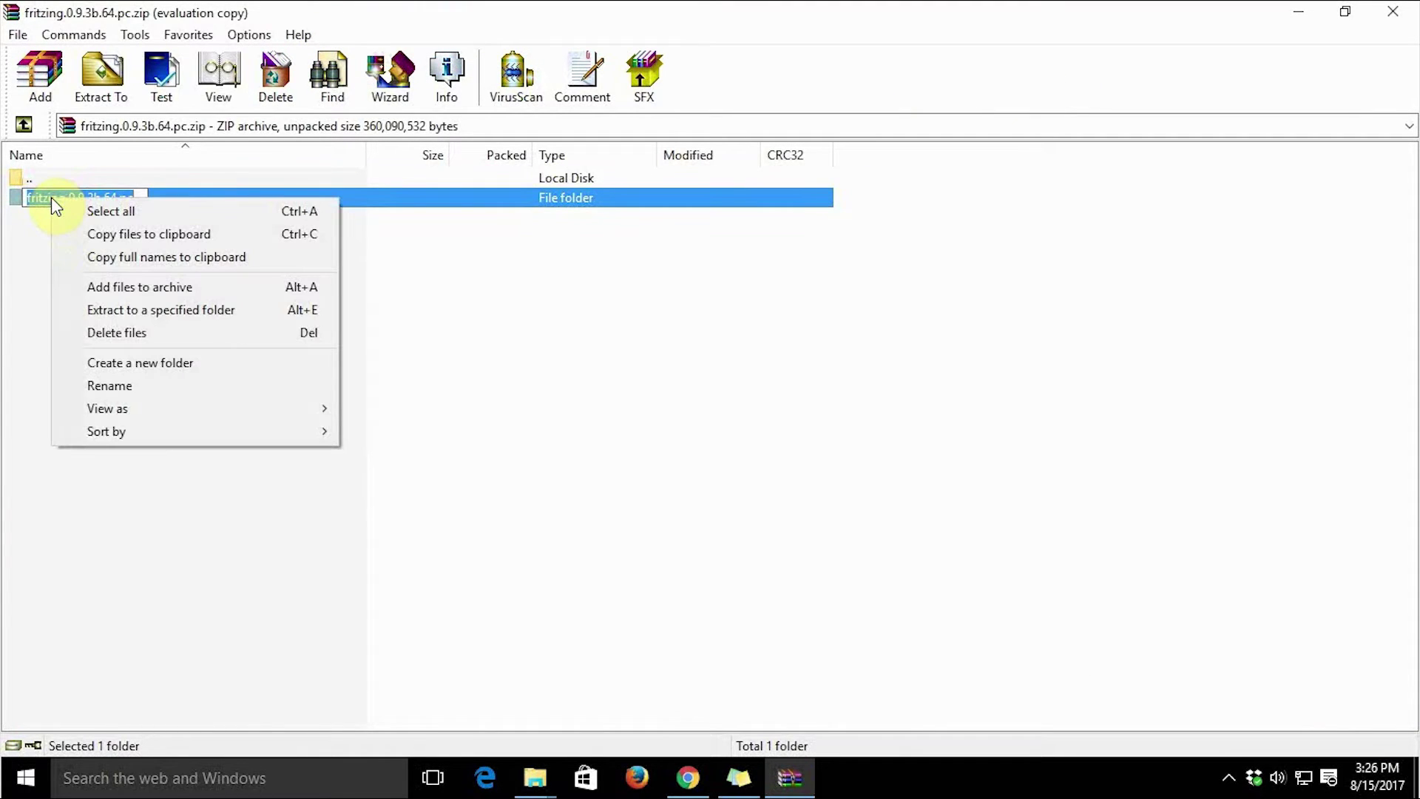
{"action": "left_click", "coordinate": [146, 319]}
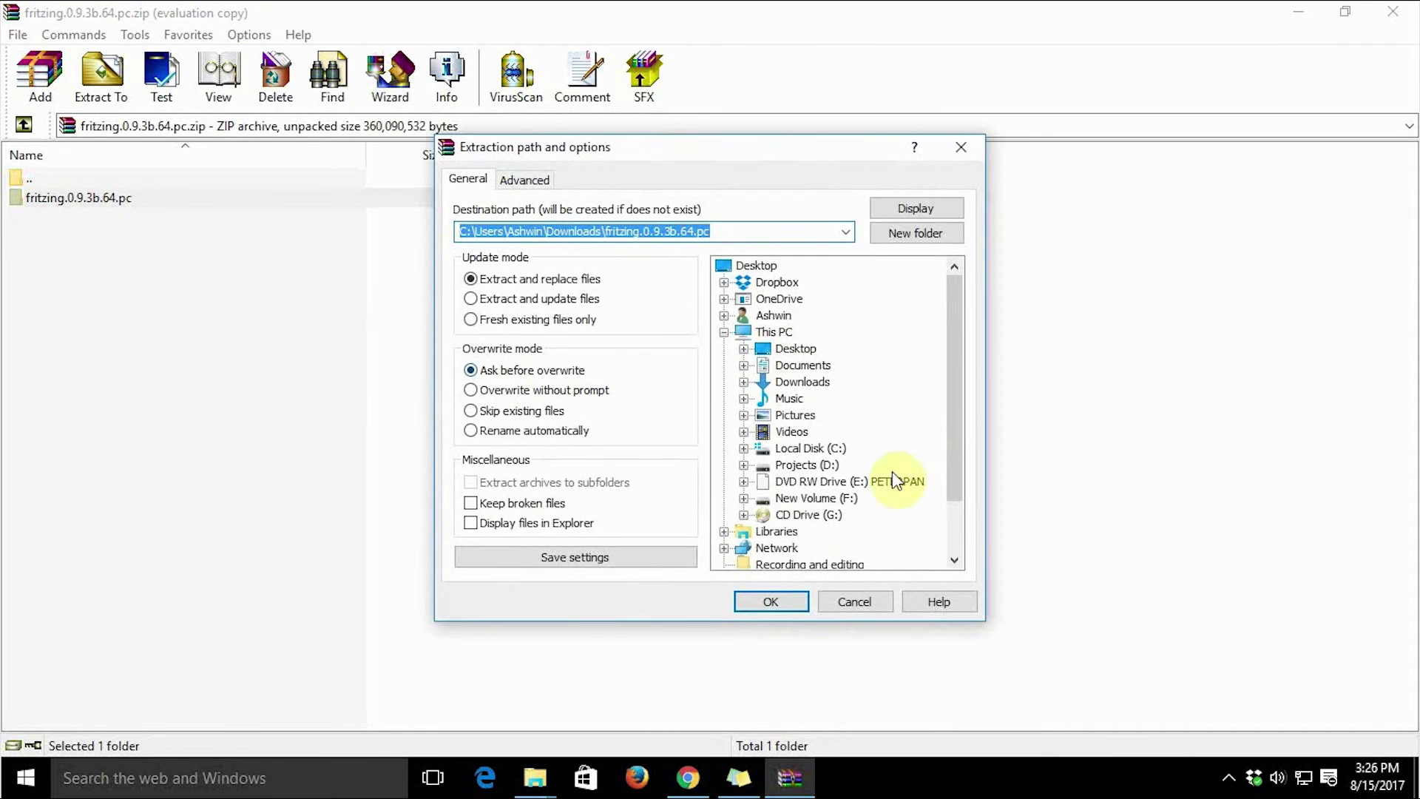
{"action": "left_click", "coordinate": [809, 450]}
{"action": "left_click", "coordinate": [816, 482]}
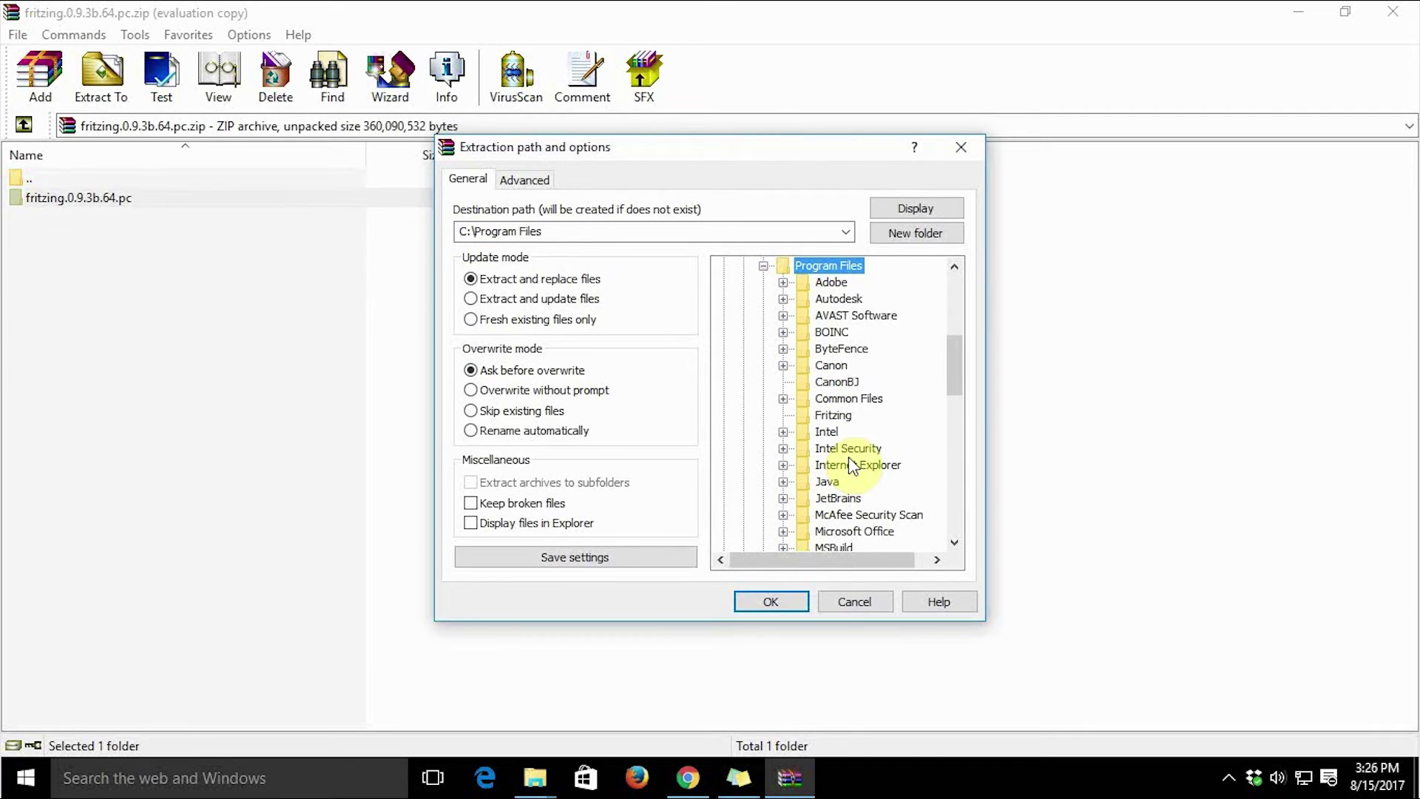
{"action": "left_click", "coordinate": [852, 464]}
{"action": "left_click", "coordinate": [834, 415]}
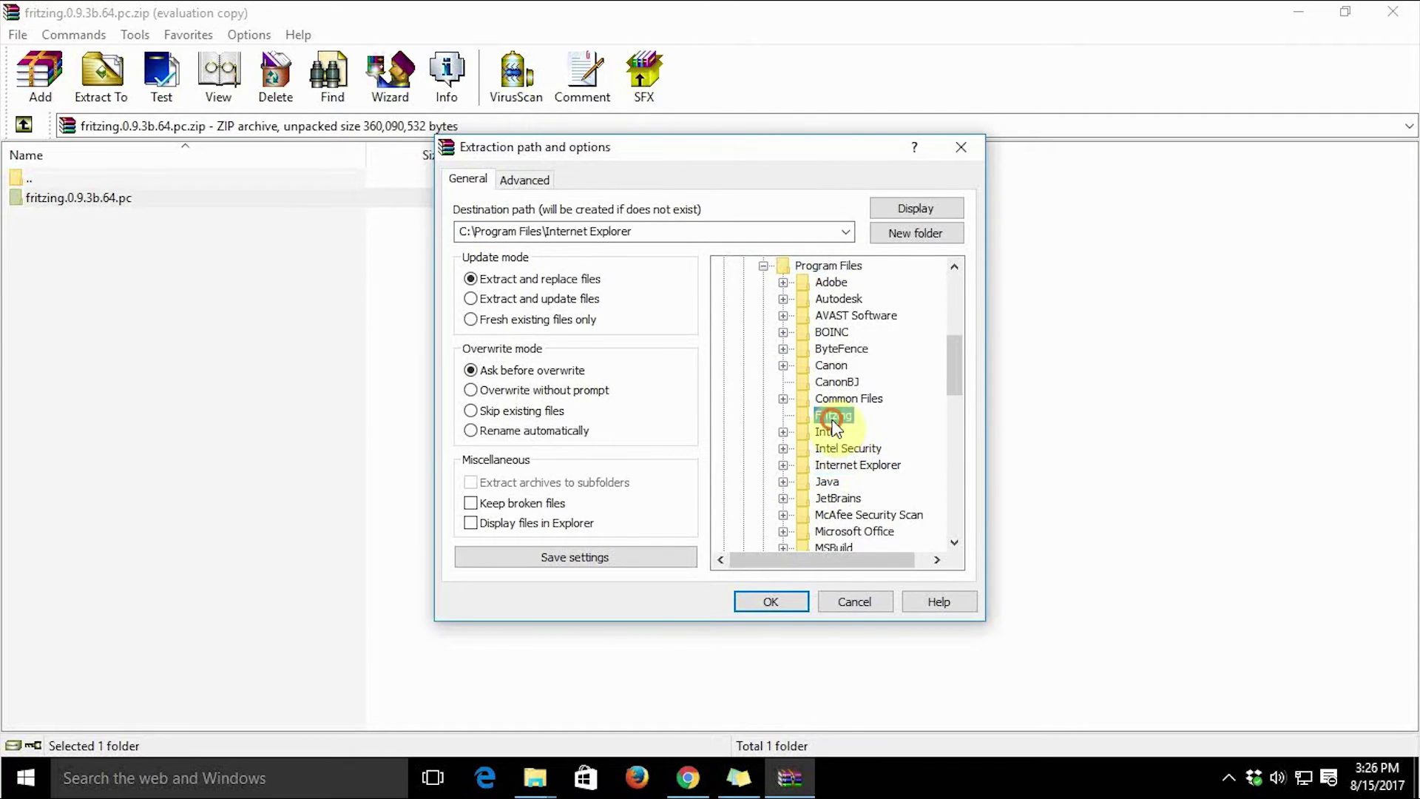
{"action": "left_click", "coordinate": [771, 605]}
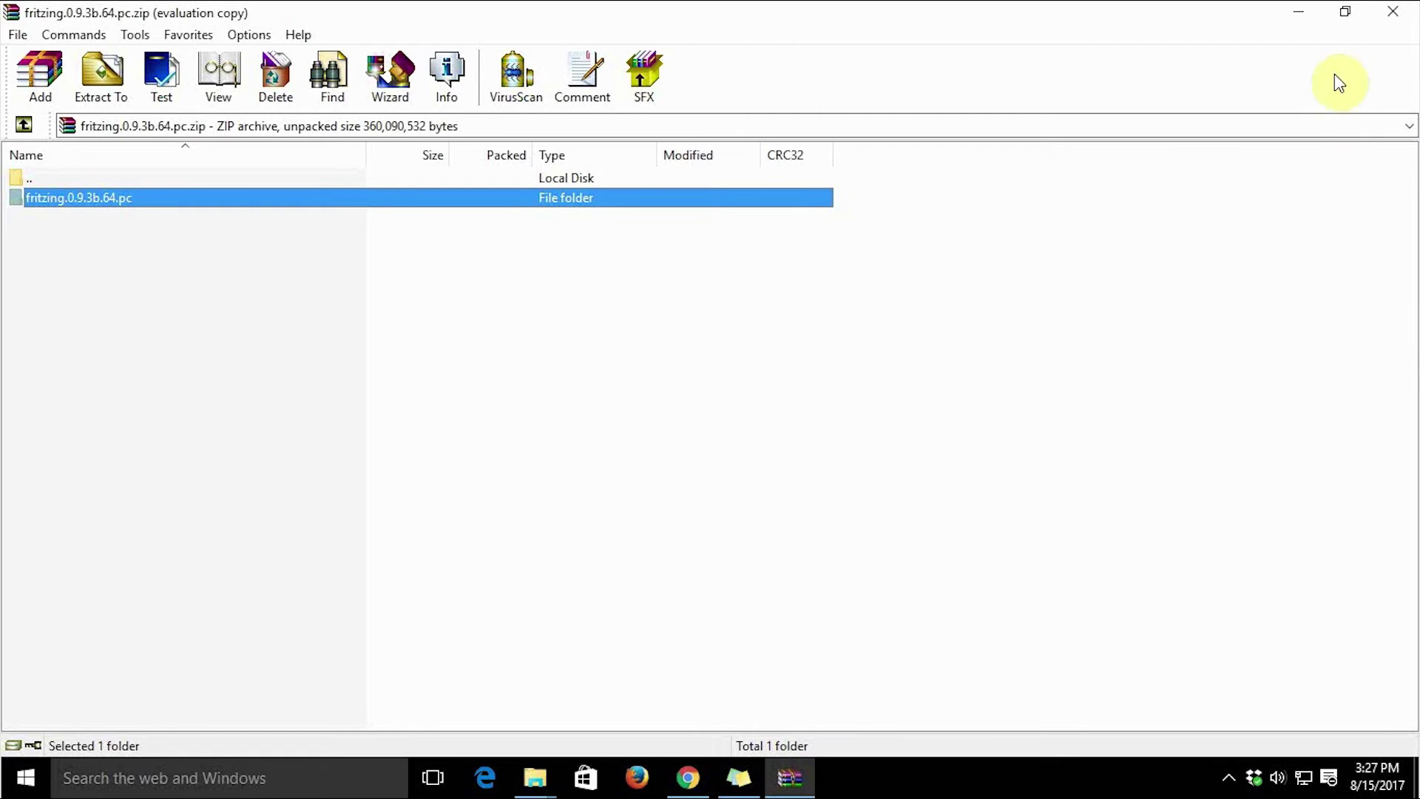
Close WinRAR and run Fritzing.exe from C:\Program Files\Fritzing\fritzing.0.9.3b.64.pc.
{"action": "left_click", "coordinate": [1392, 12]}
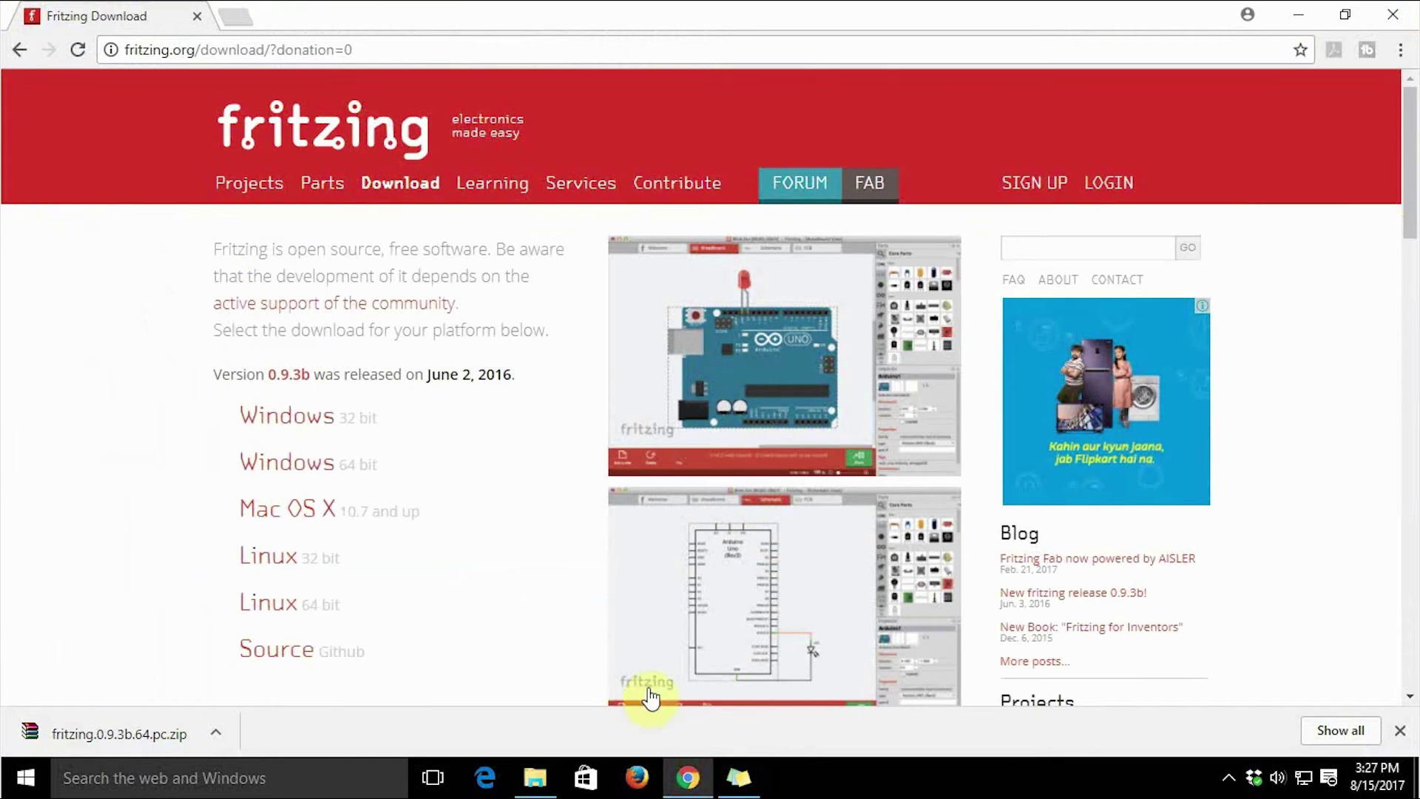
{"action": "left_click", "coordinate": [535, 776]}
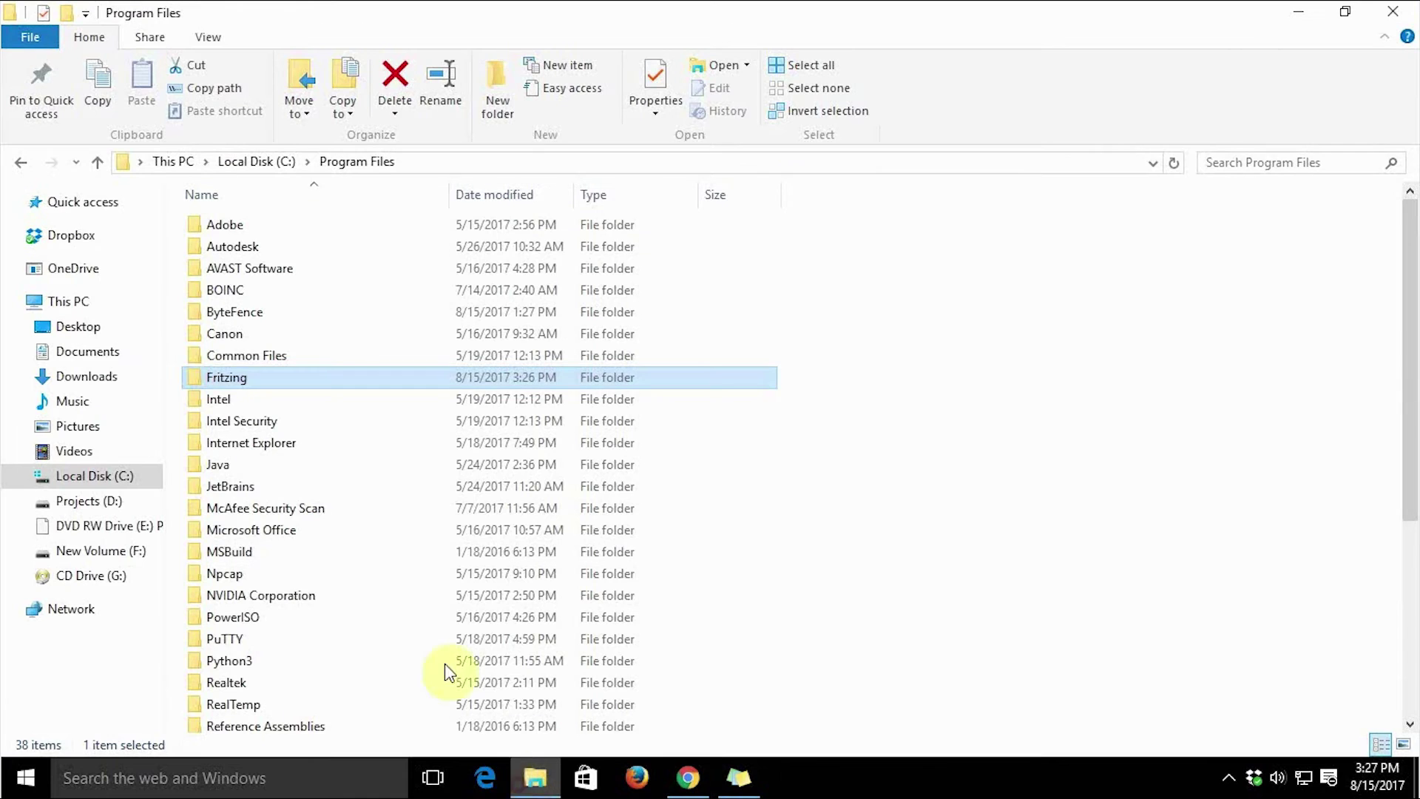
{"action": "double_click", "coordinate": [227, 379]}
{"action": "left_click", "coordinate": [220, 231]}
{"action": "double_click", "coordinate": [220, 232]}
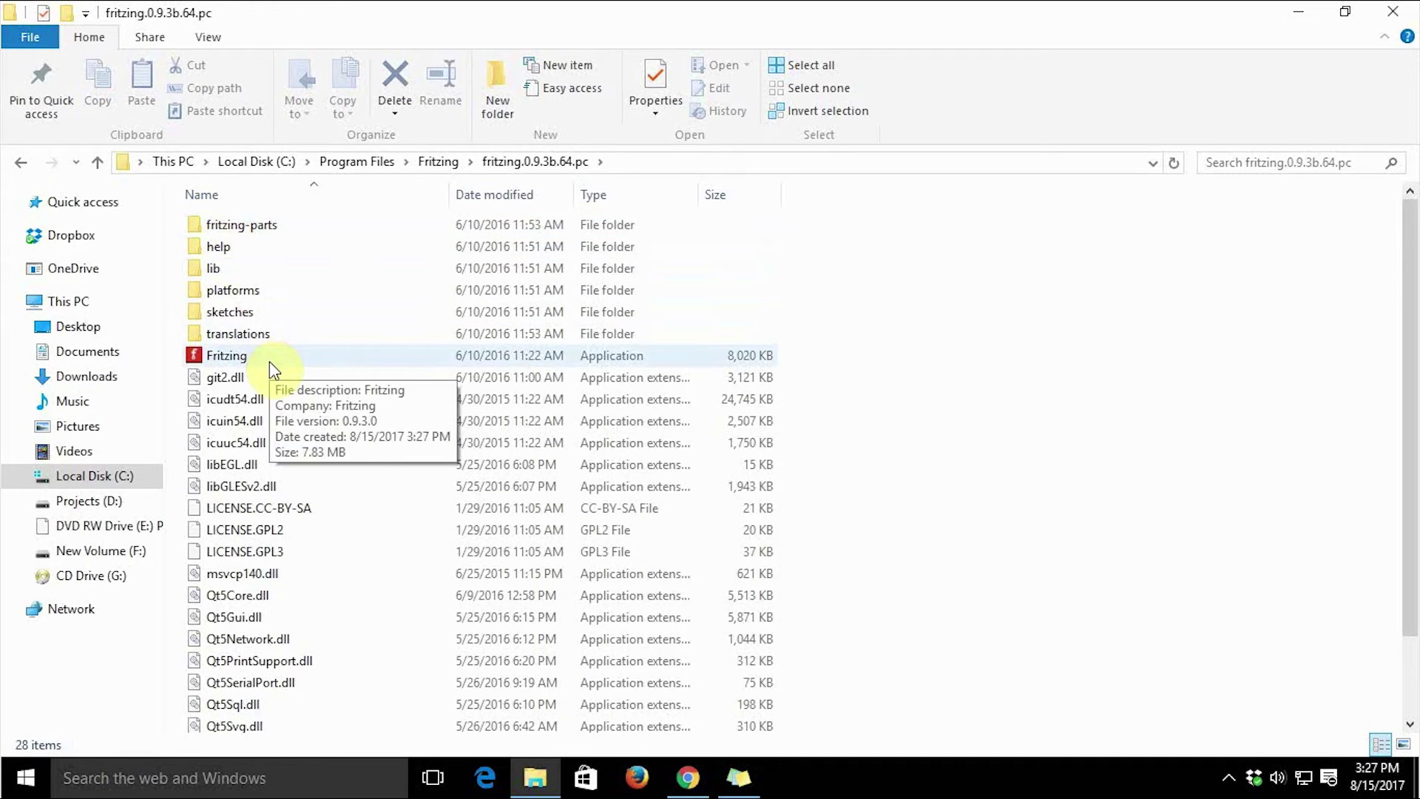
{"action": "left_click", "coordinate": [20, 162]}
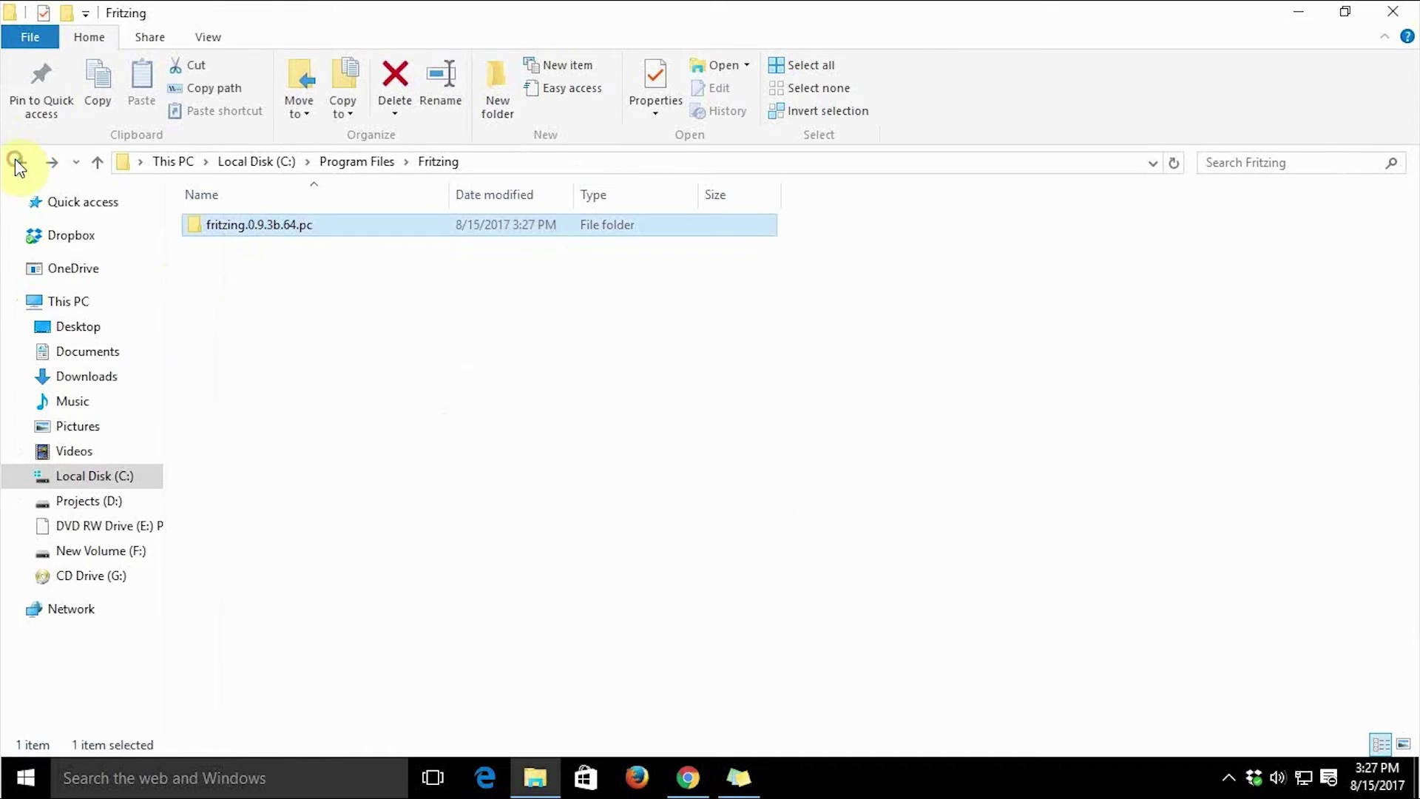
{"action": "double_click", "coordinate": [224, 234]}
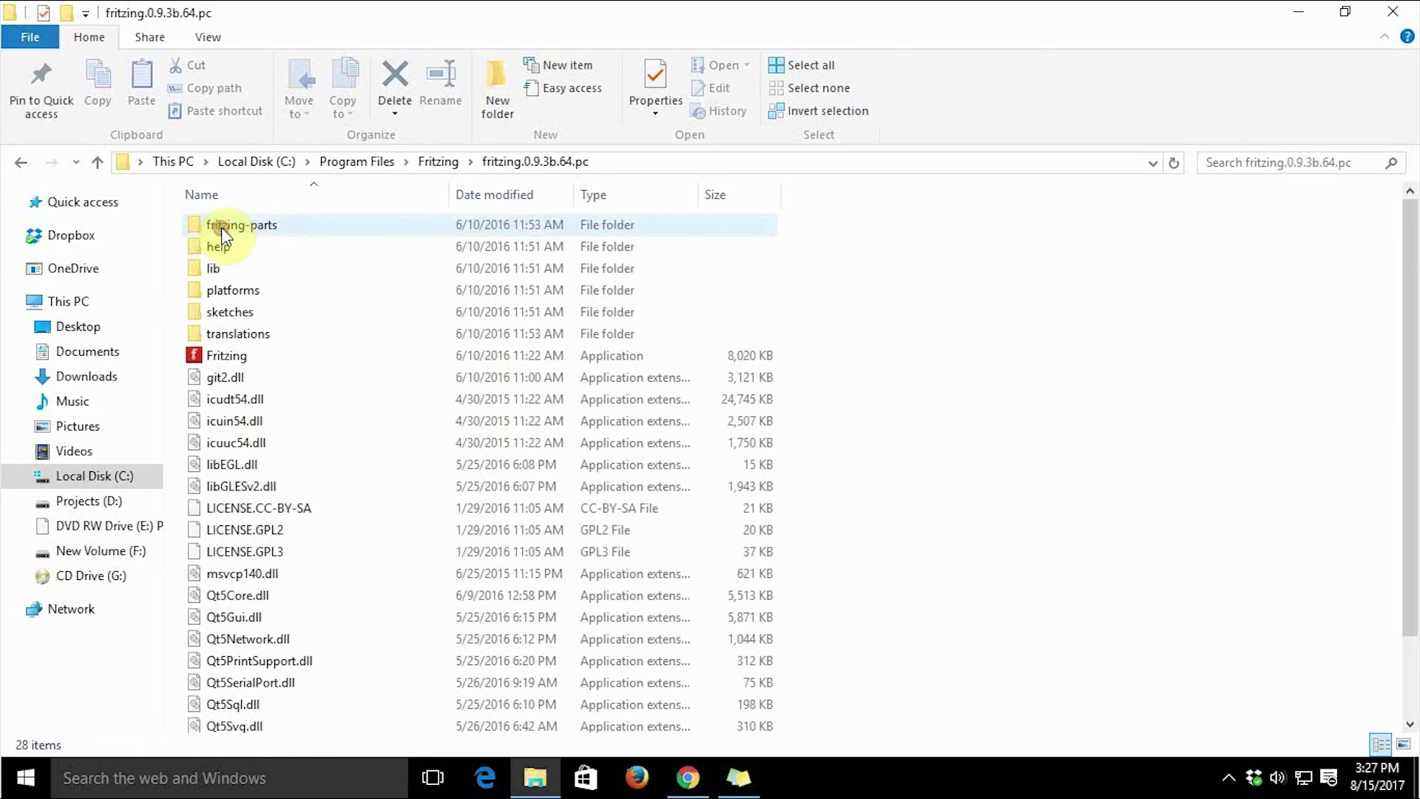
{"action": "double_click", "coordinate": [214, 362]}
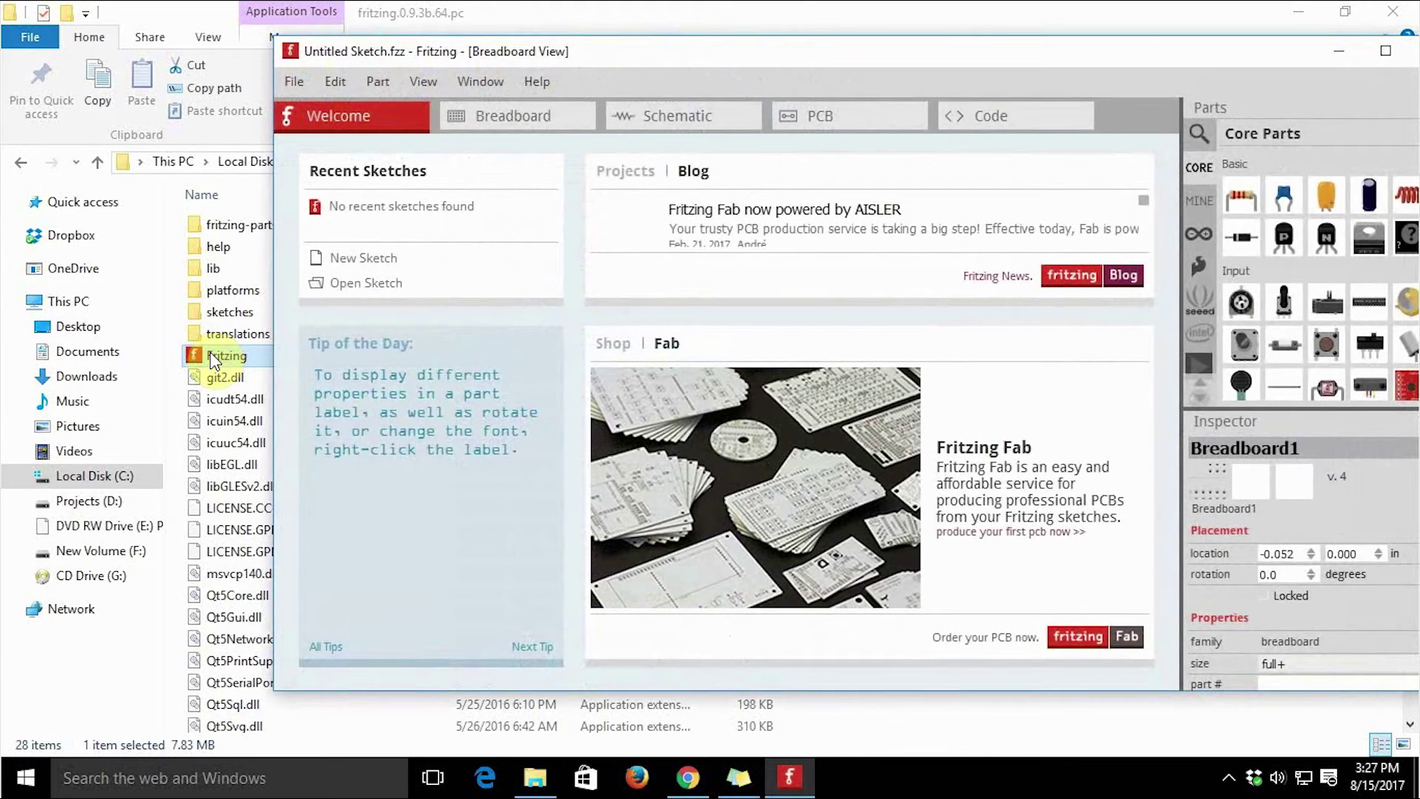
Add a desktop shortcut for Fritzing.exe via Send to > Desktop (create shortcut).
{"action": "double_click", "coordinate": [1087, 67]}
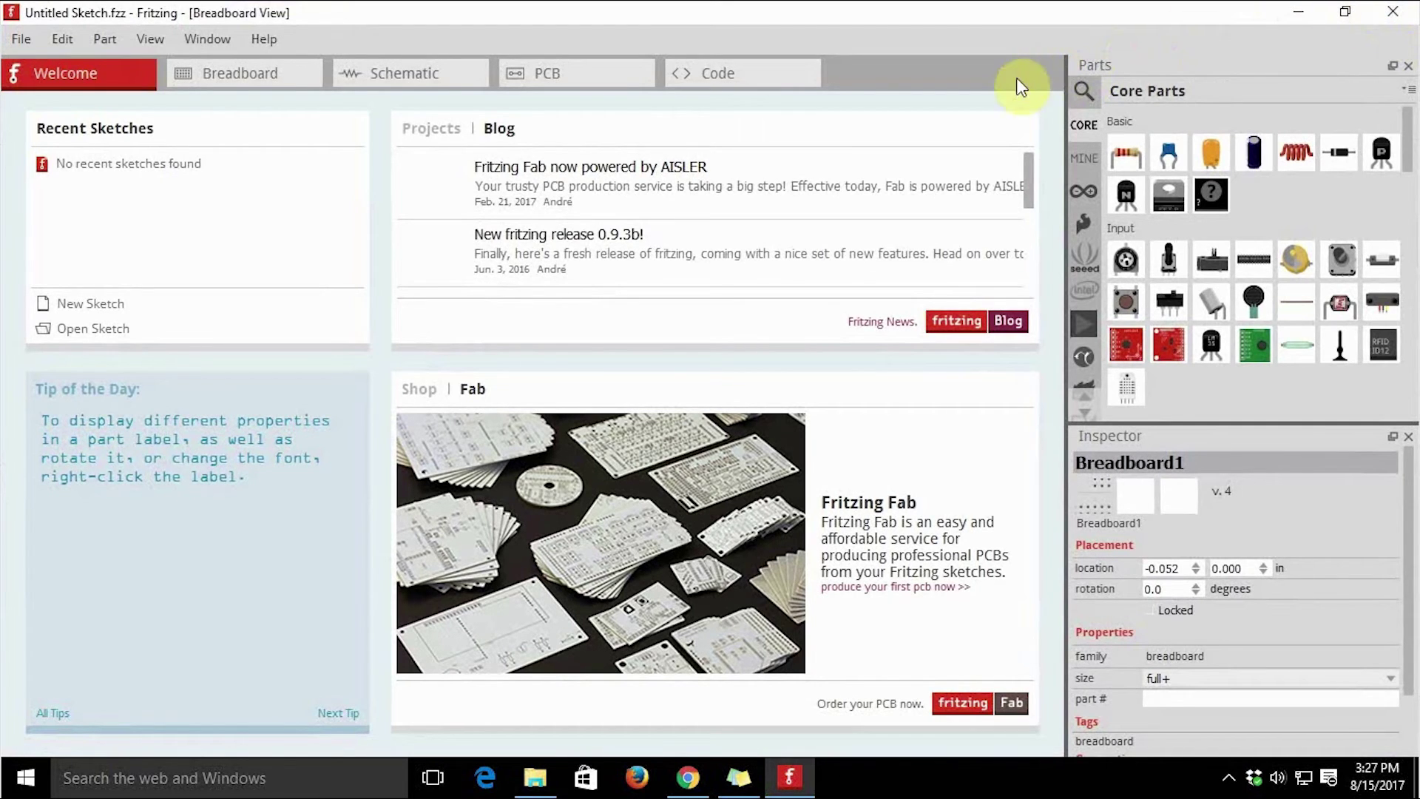
{"action": "left_click", "coordinate": [1296, 12]}
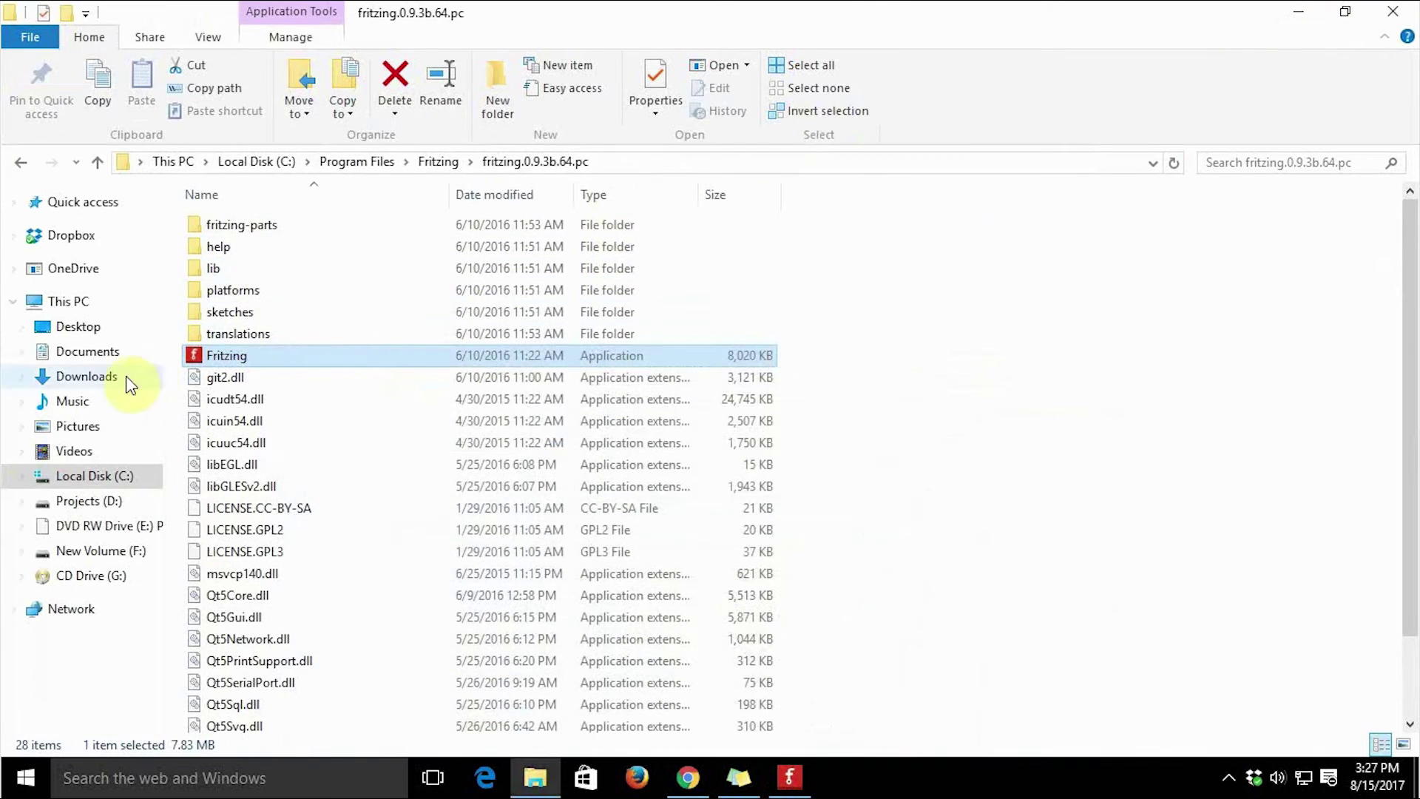
{"action": "right_click", "coordinate": [216, 352]}
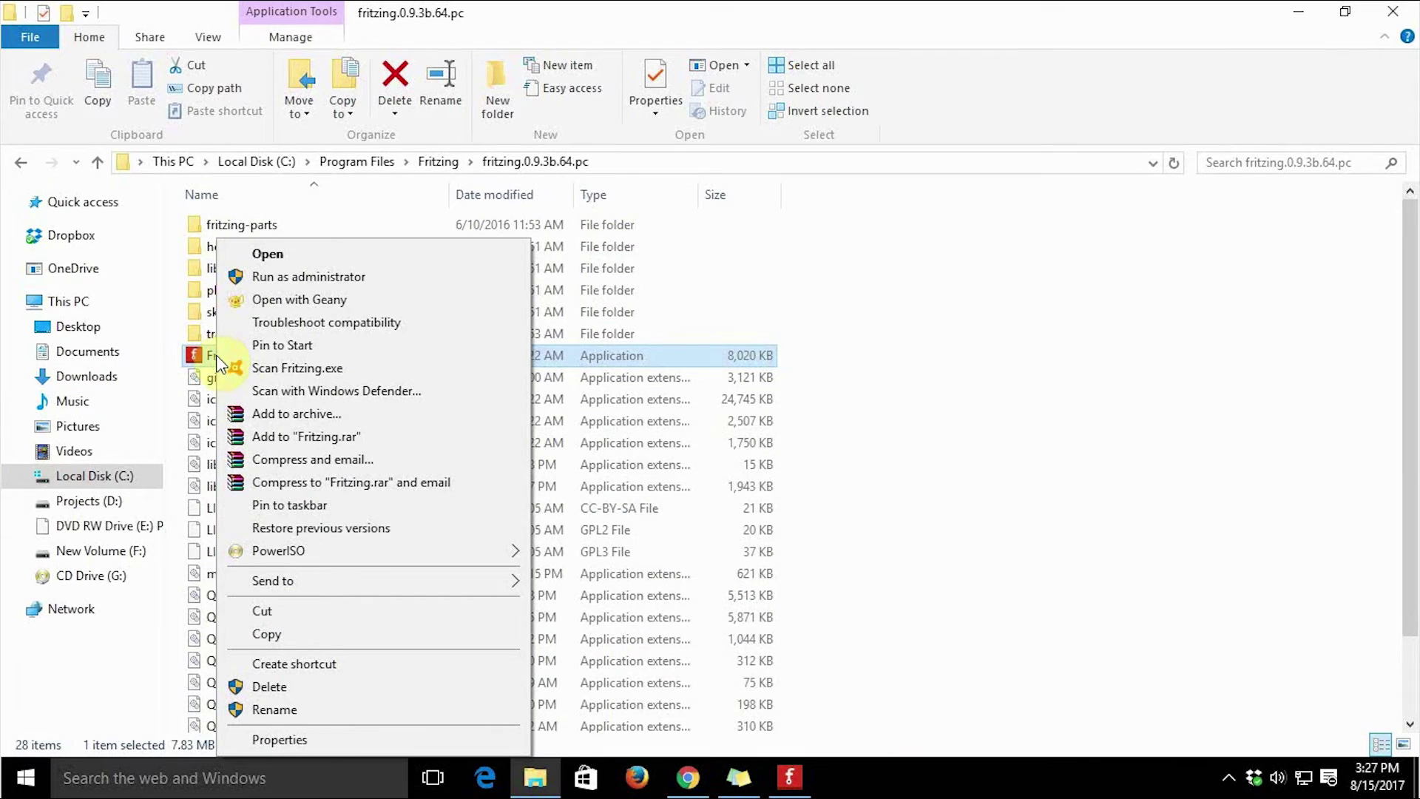
{"action": "mouse_move", "coordinate": [273, 581]}
{"action": "left_click", "coordinate": [619, 637]}
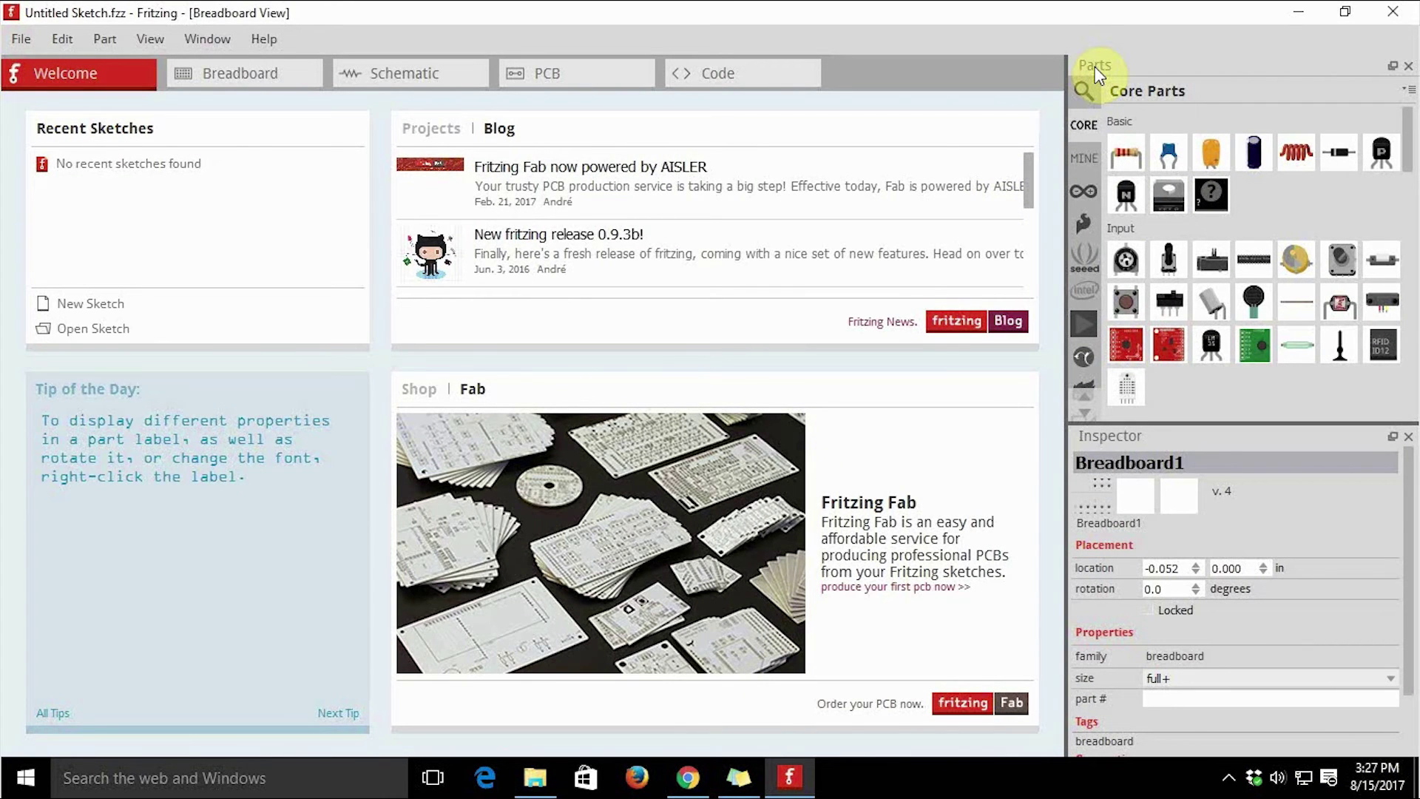
Create Untitled Sketch 2 with File > New, maximize it, and show the Arduino parts bin.
{"action": "left_click", "coordinate": [35, 37]}
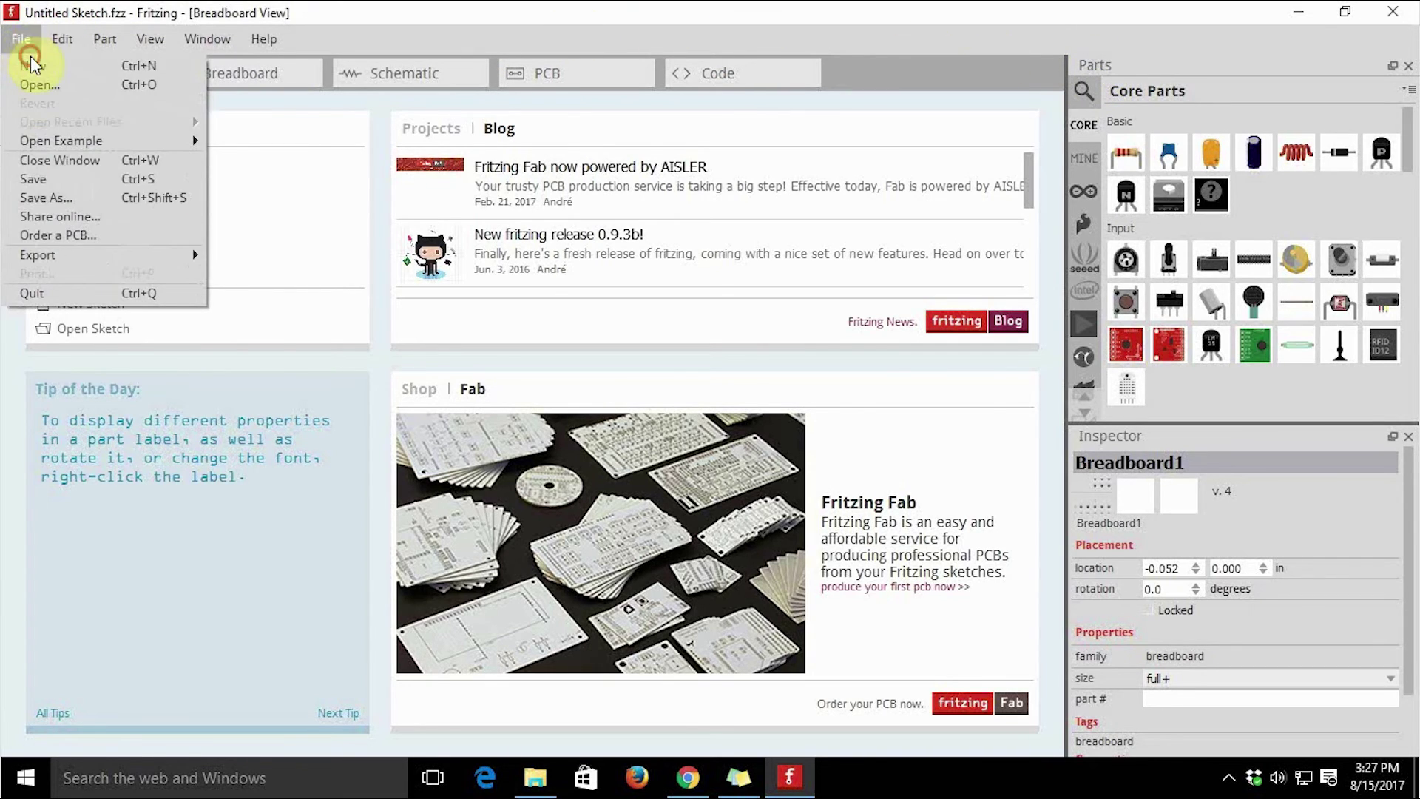
{"action": "left_click", "coordinate": [32, 64]}
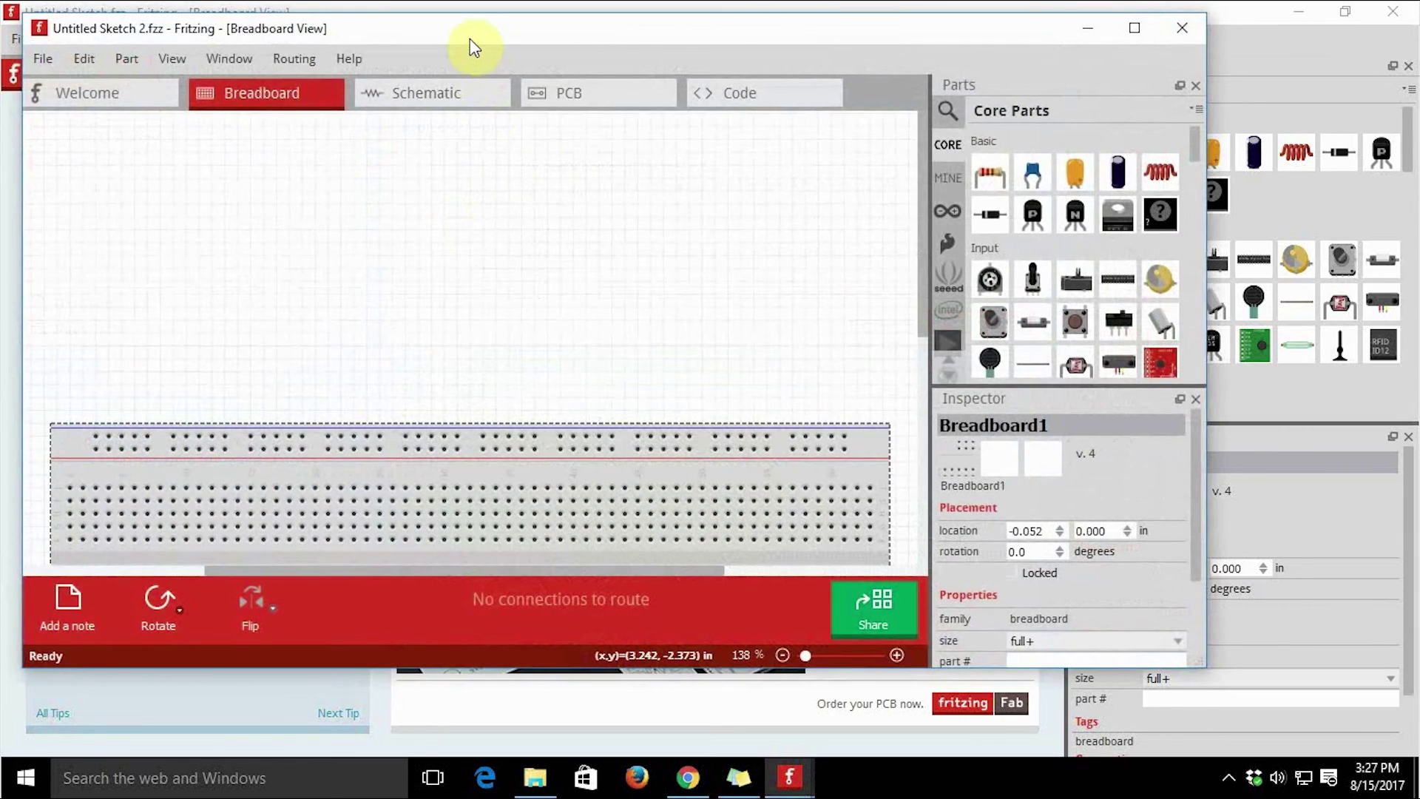
{"action": "double_click", "coordinate": [470, 39]}
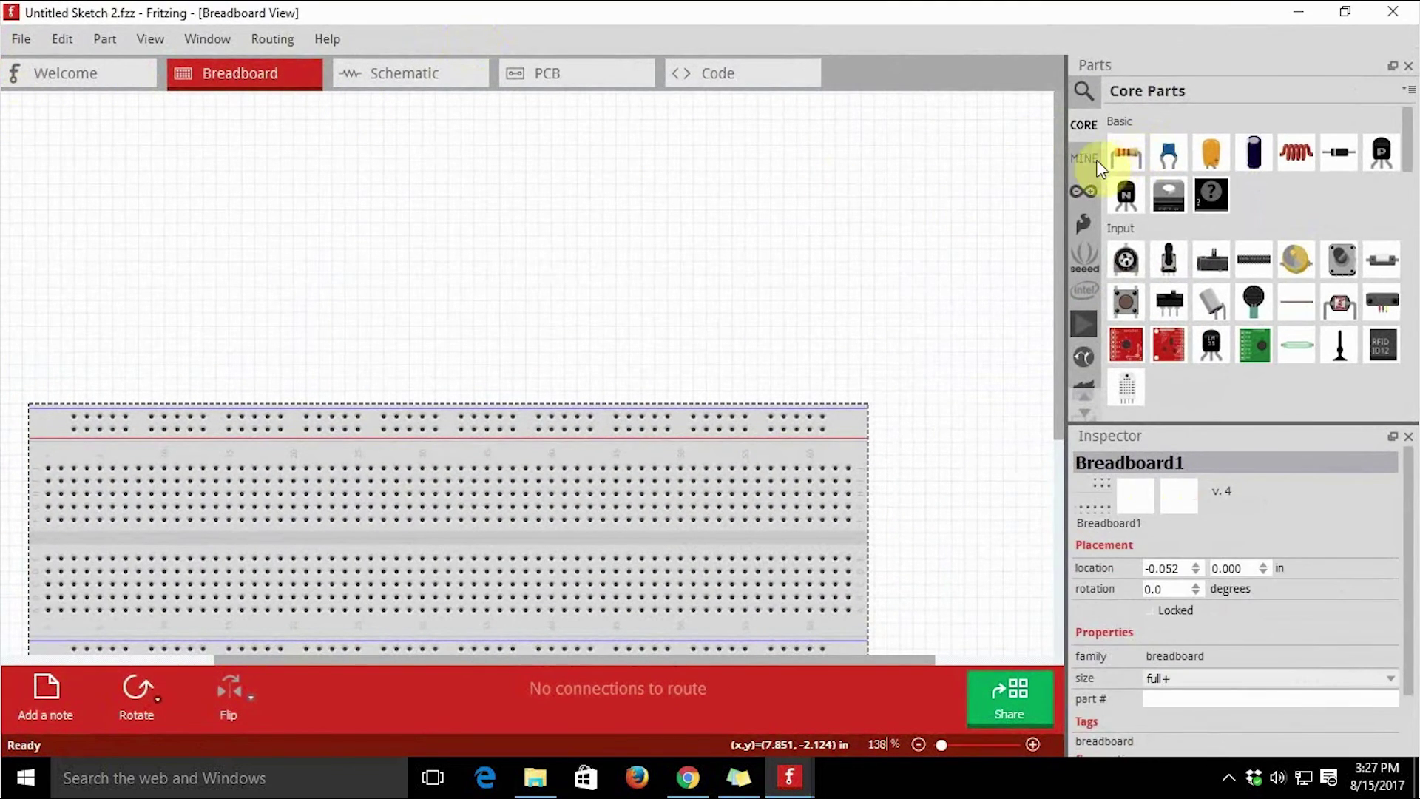
{"action": "left_click", "coordinate": [1093, 164]}
{"action": "left_click", "coordinate": [1088, 193]}
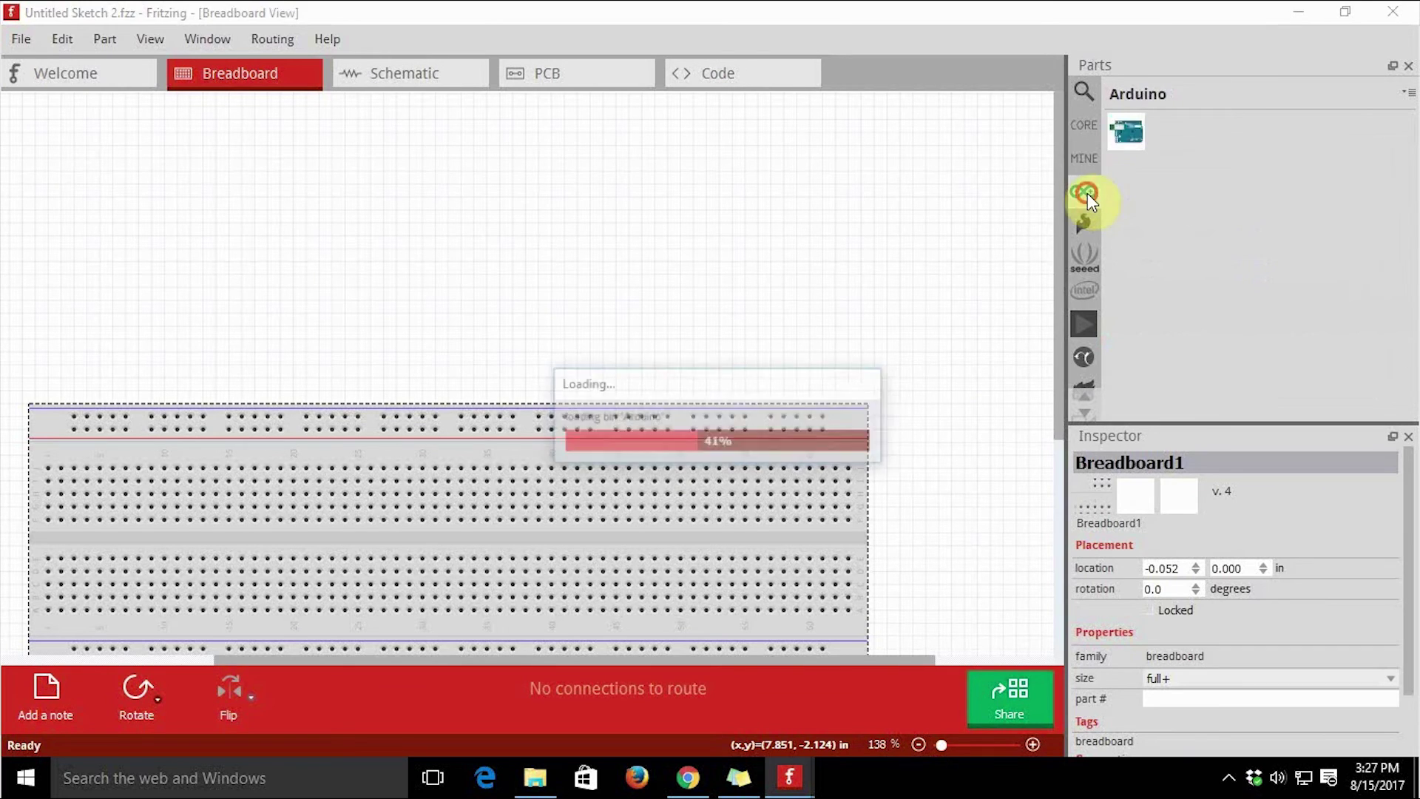